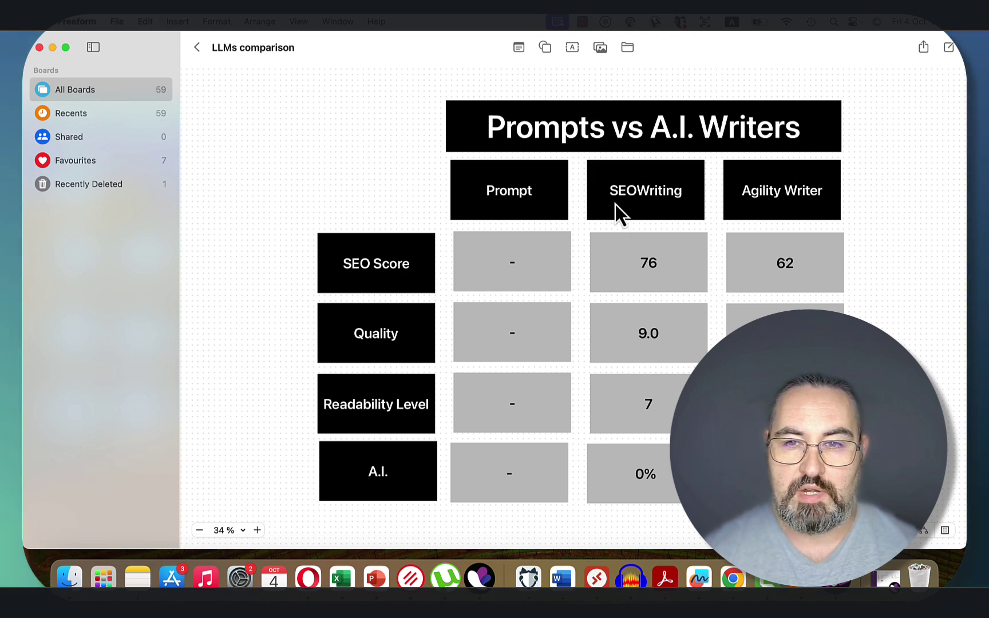
Sort the writerwatch.ai AI writer table by Rating, highest first, then go to helpfulcontent.ai
click(308, 578)
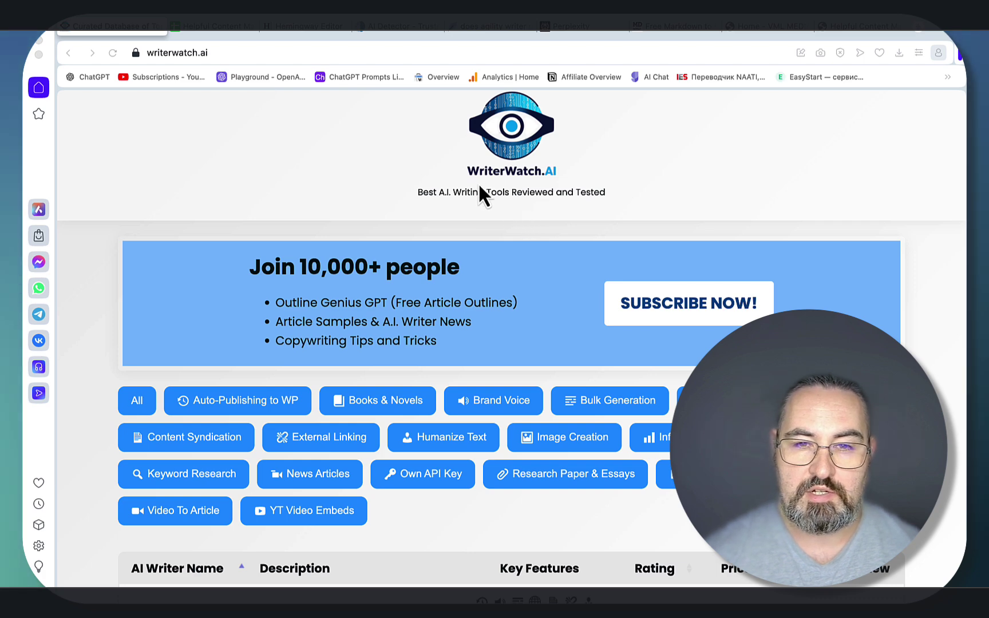
scroll(592, 189, down, 5)
scroll(592, 185, up, 1)
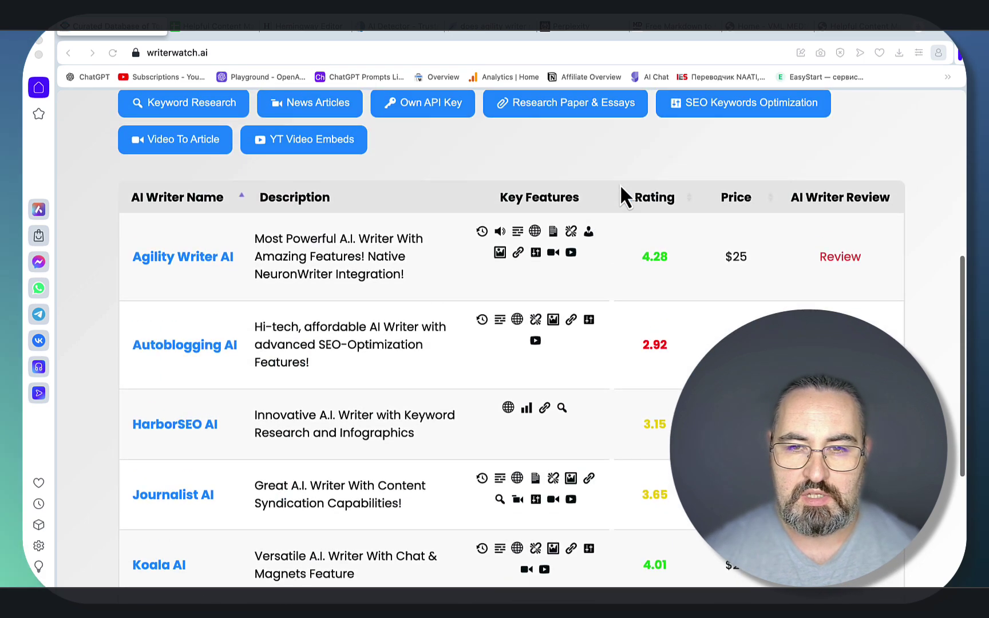
click(654, 199)
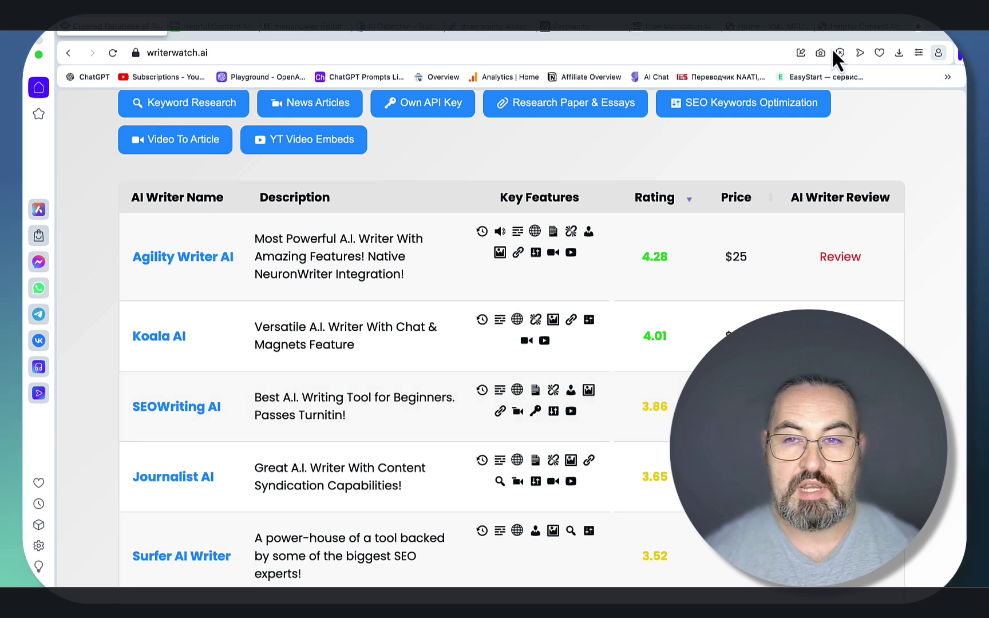
click(835, 30)
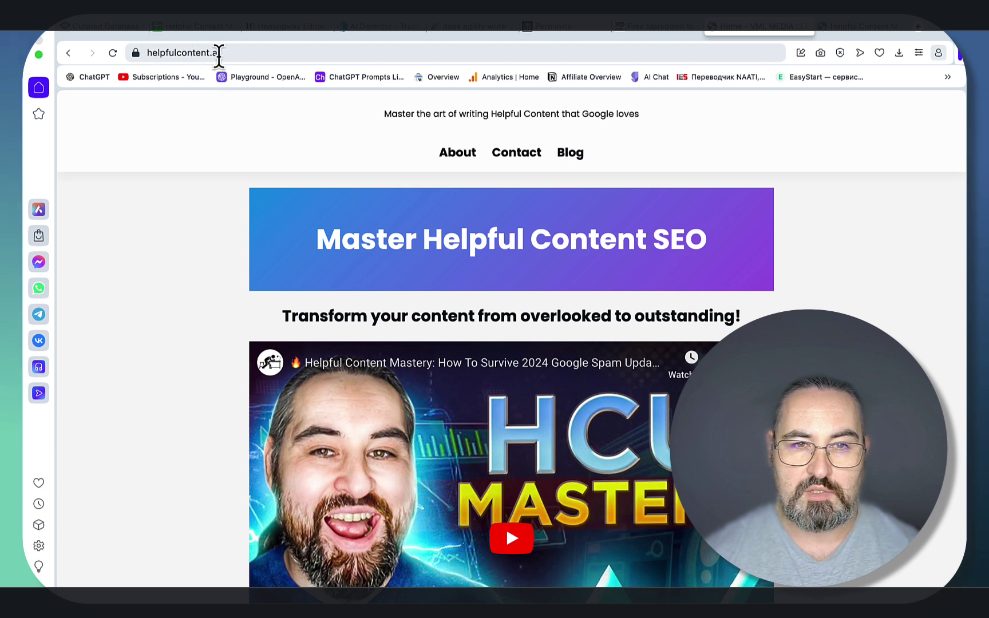
scroll(596, 212, down, 15)
scroll(596, 212, up, 1)
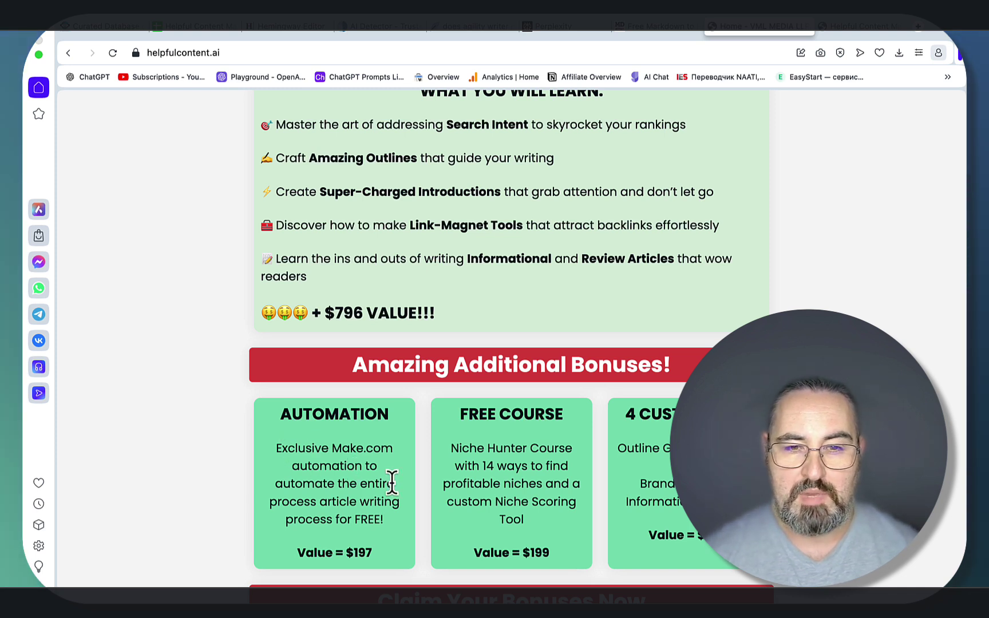
scroll(392, 482, down, 15)
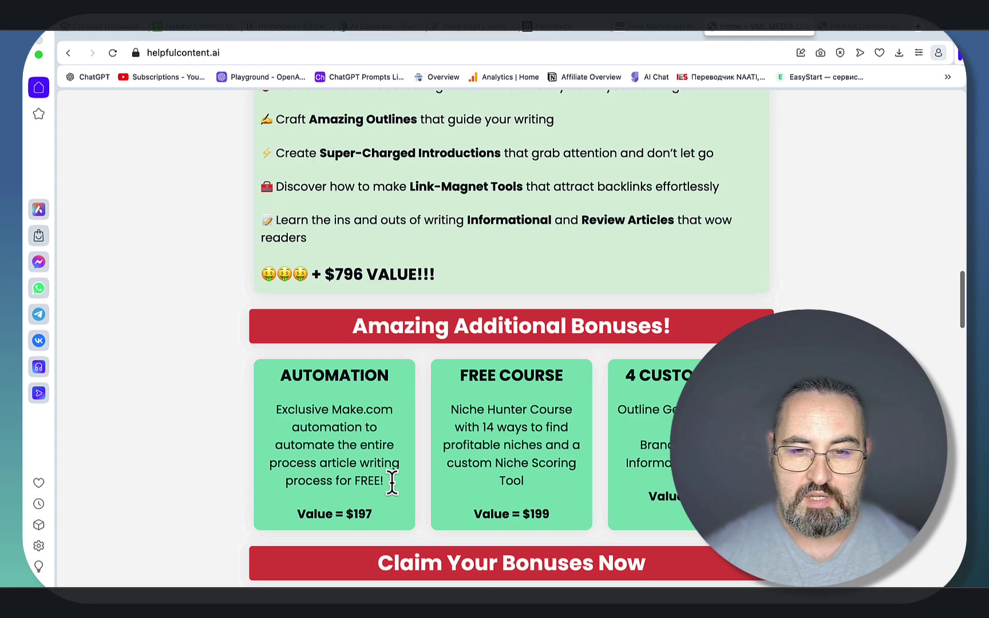
scroll(392, 482, up, 5)
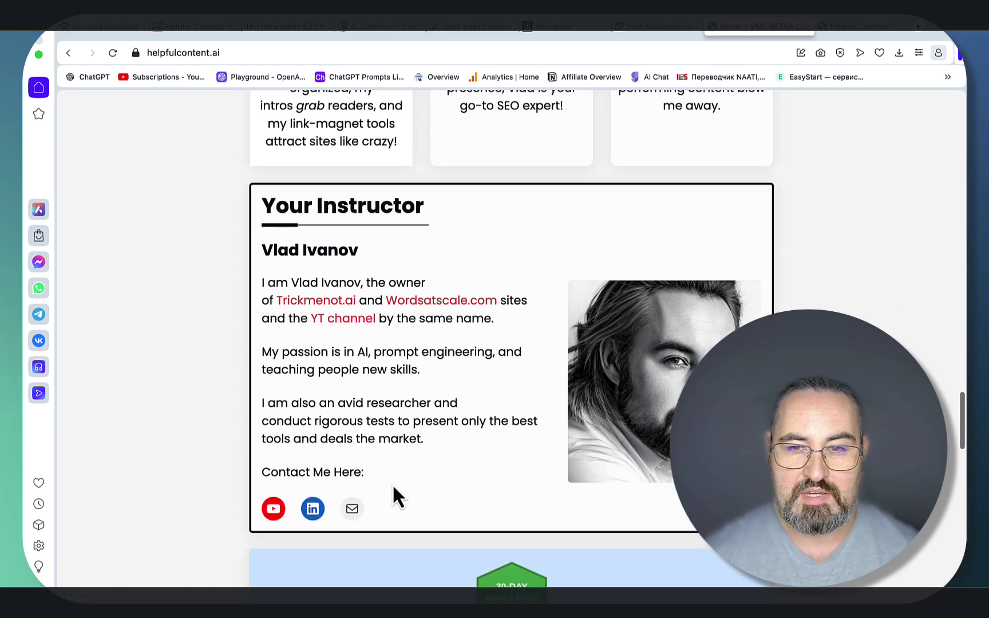
scroll(394, 488, down, 15)
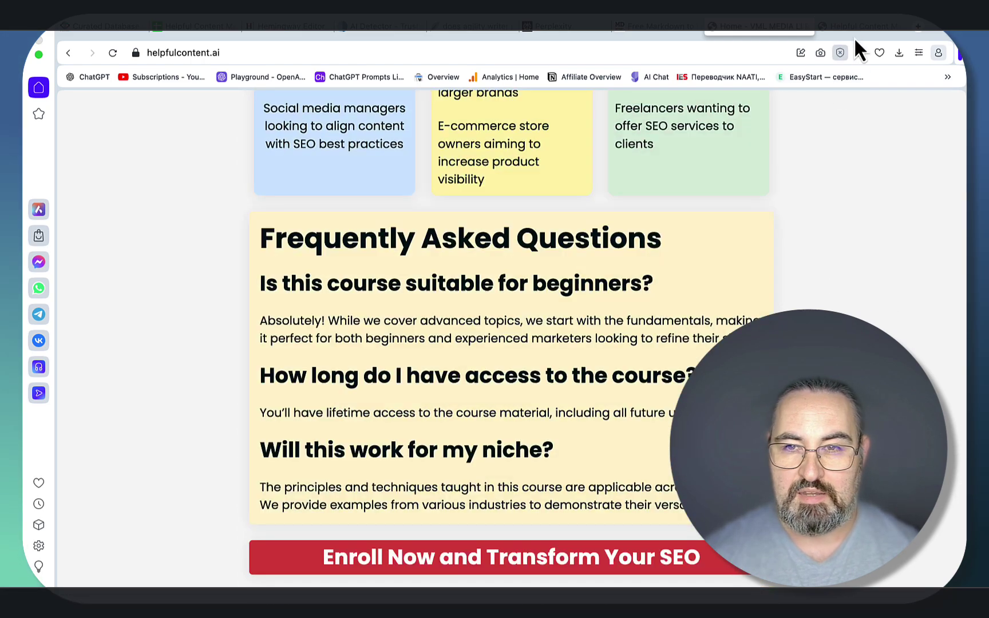
Scroll through the Helpful Content Mastery course's lesson list
click(858, 27)
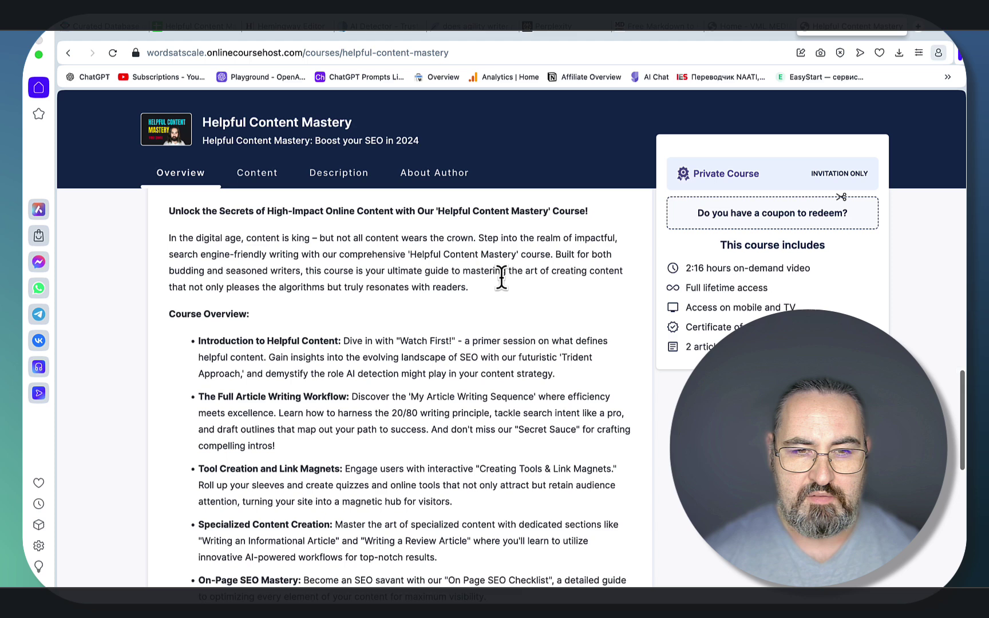
scroll(504, 284, up, 10)
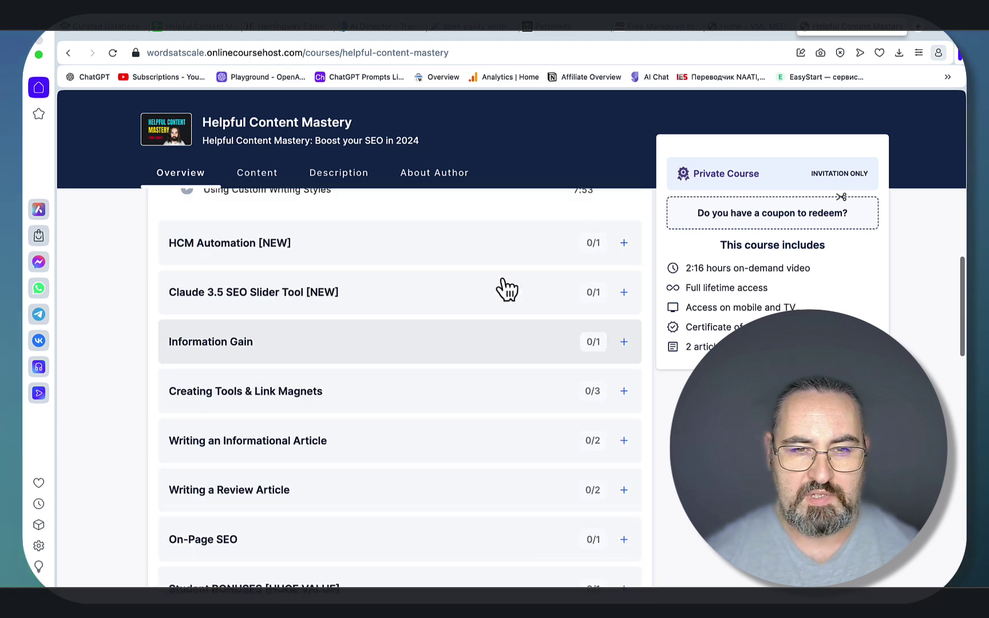
scroll(503, 283, up, 10)
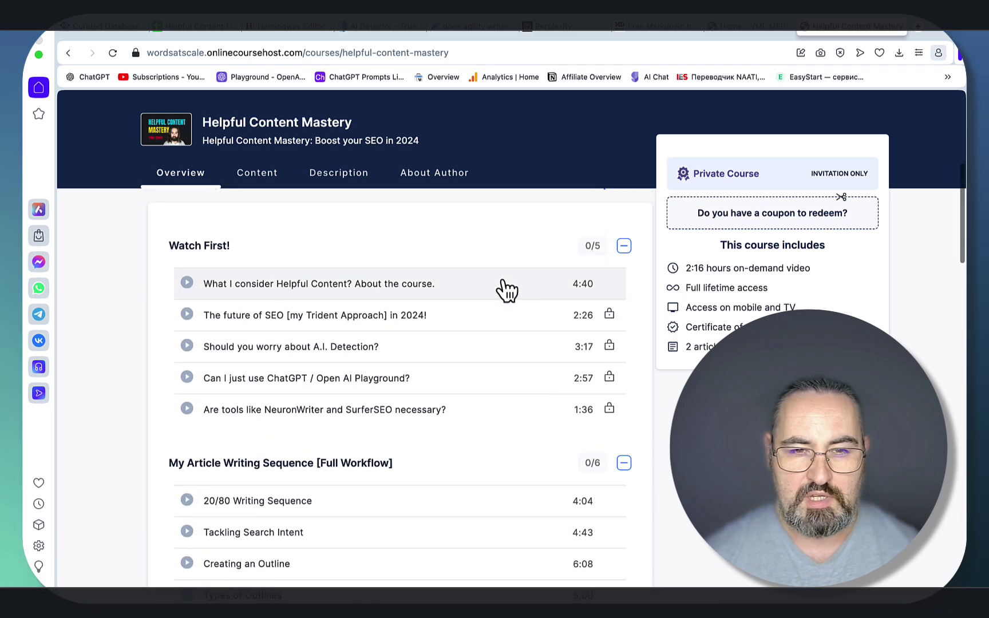
scroll(506, 289, down, 2)
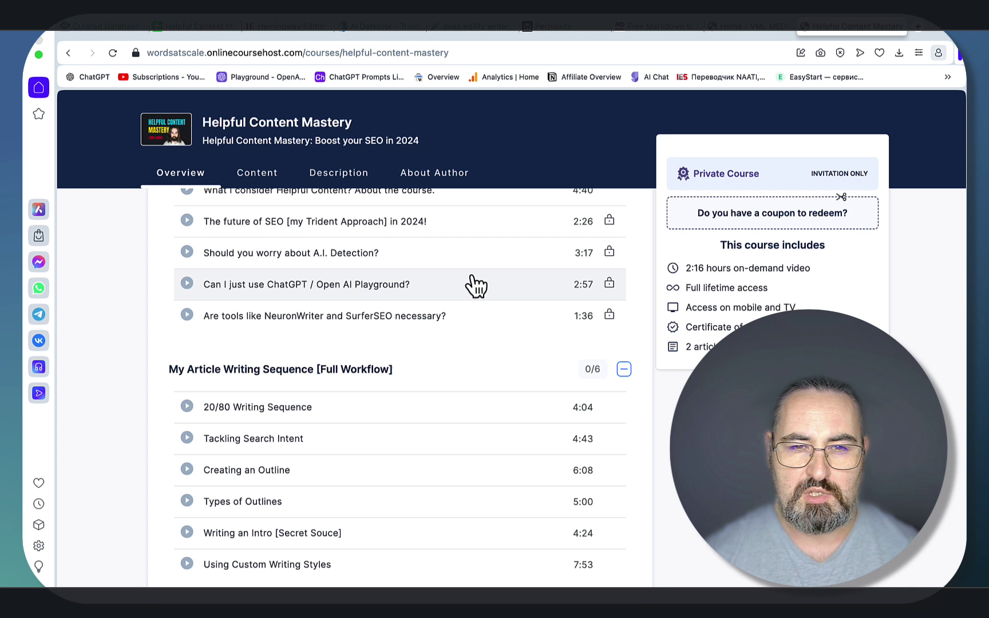
scroll(302, 338, down, 2)
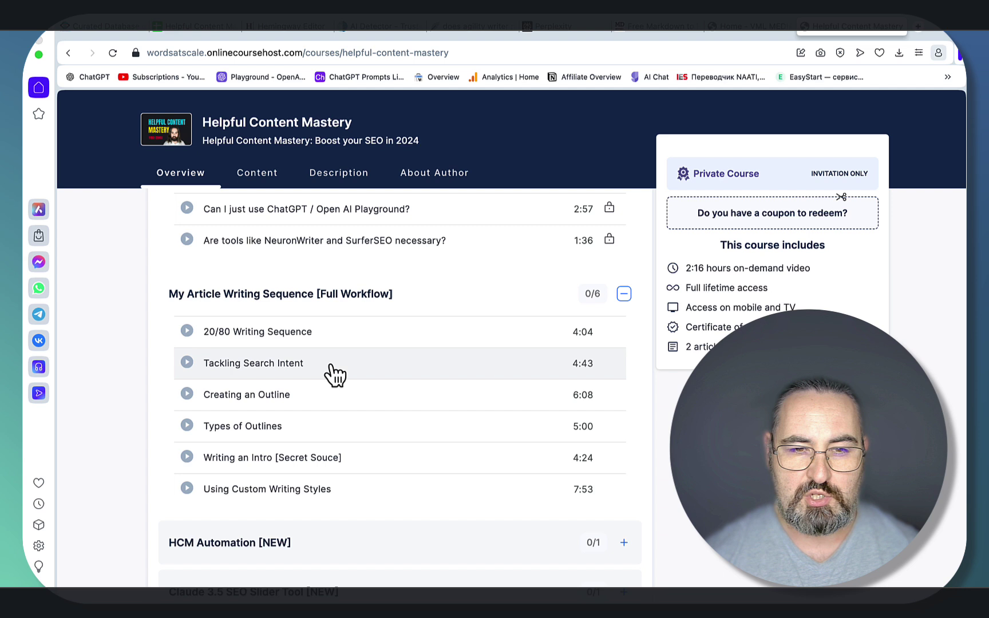
scroll(332, 375, down, 1)
scroll(345, 331, down, 1)
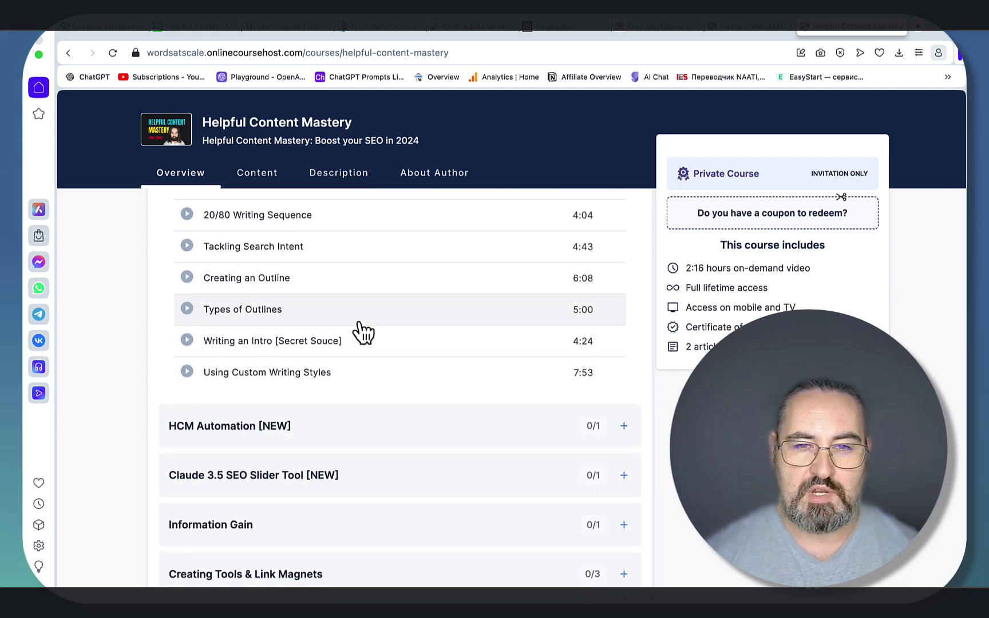
scroll(376, 338, down, 1)
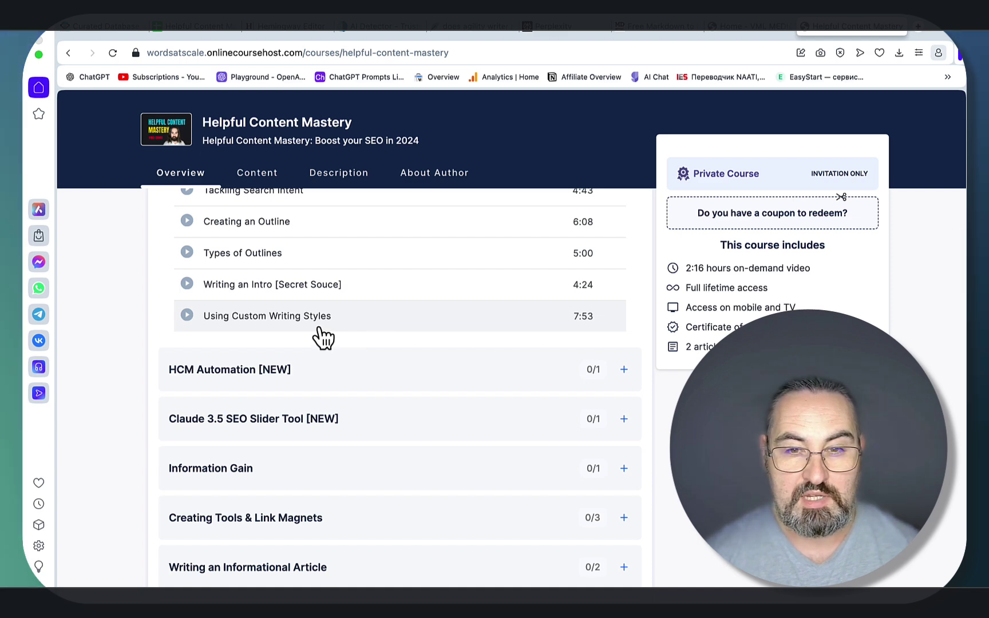
Expand HCM Automation [NEW], open the Claude 3.5 SEO Slider Tool lesson, then start a new tab
click(343, 379)
scroll(349, 378, down, 2)
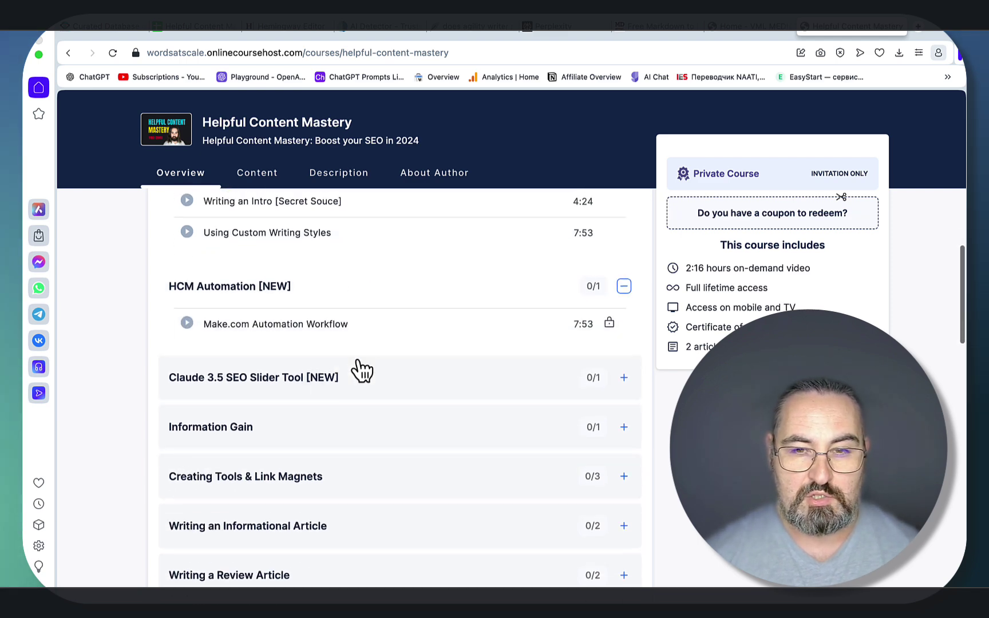
click(311, 346)
click(918, 27)
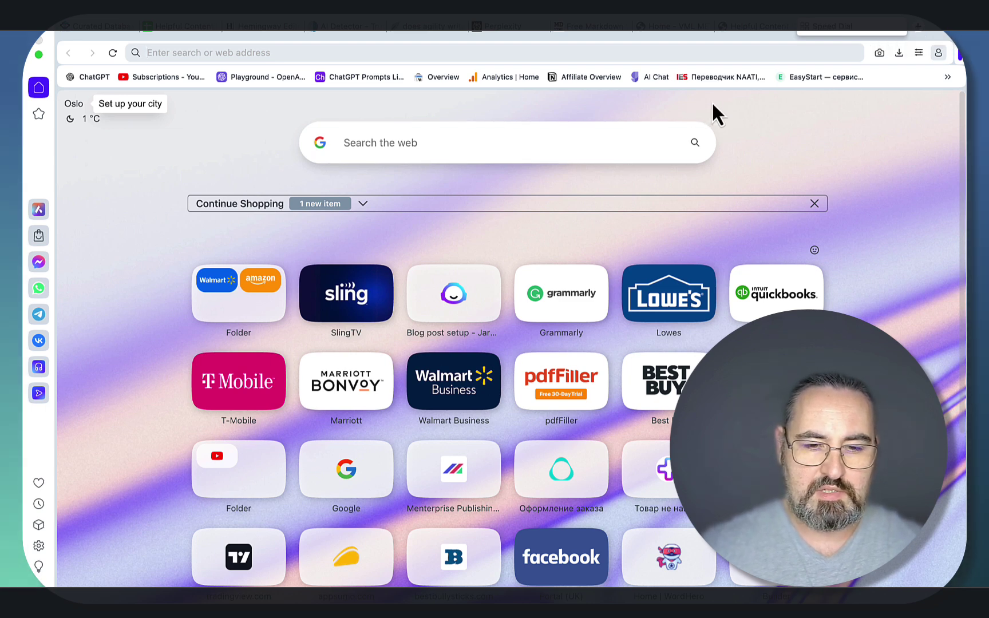
Search 'agility writer eview' and open the wordsatscale.com Agility Writer review
text(agility wr)
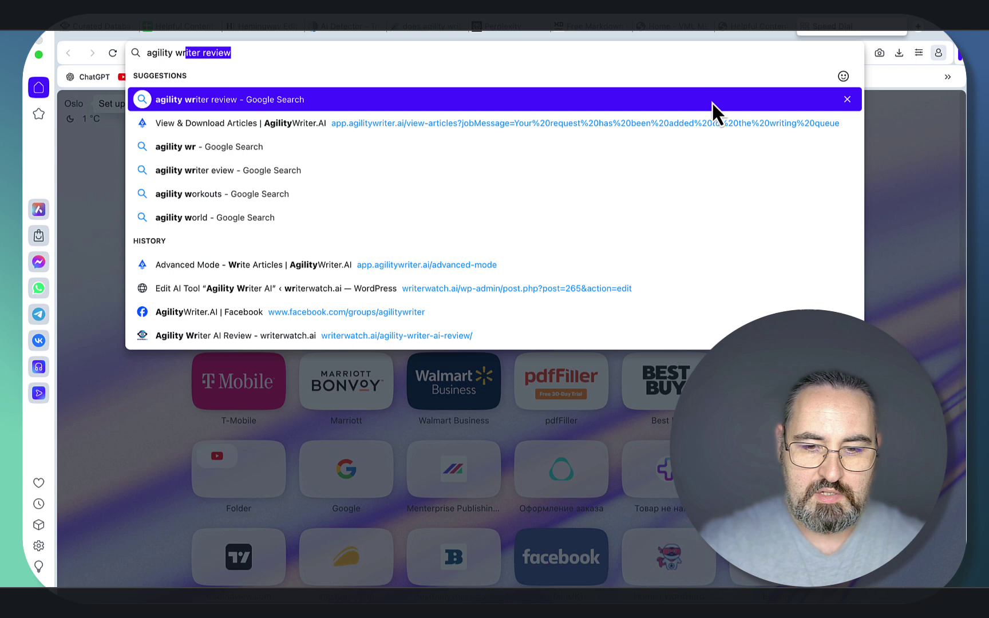
text(iter eview)
key(Return)
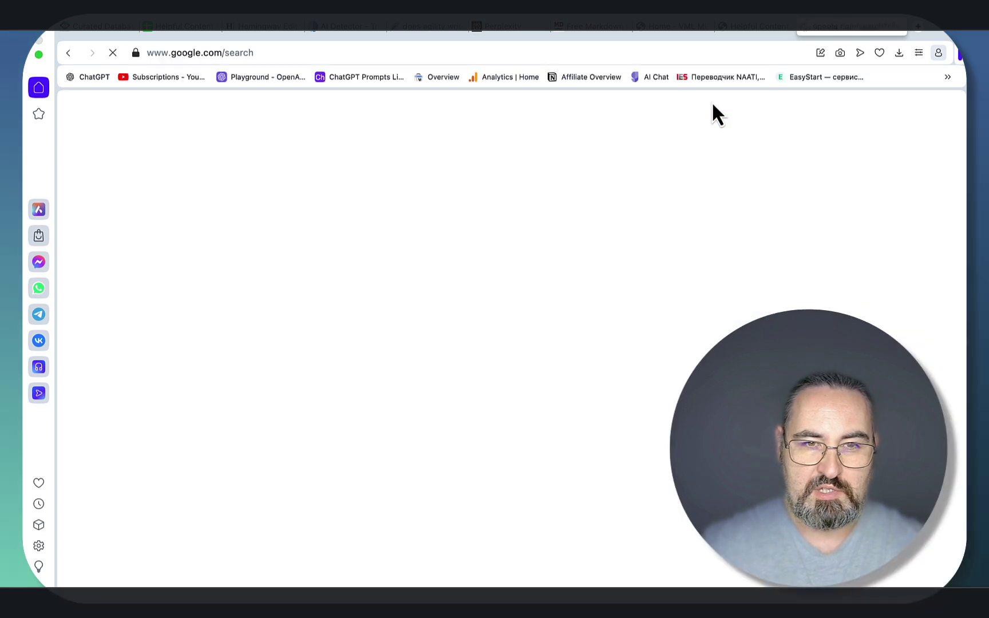
scroll(518, 237, down, 15)
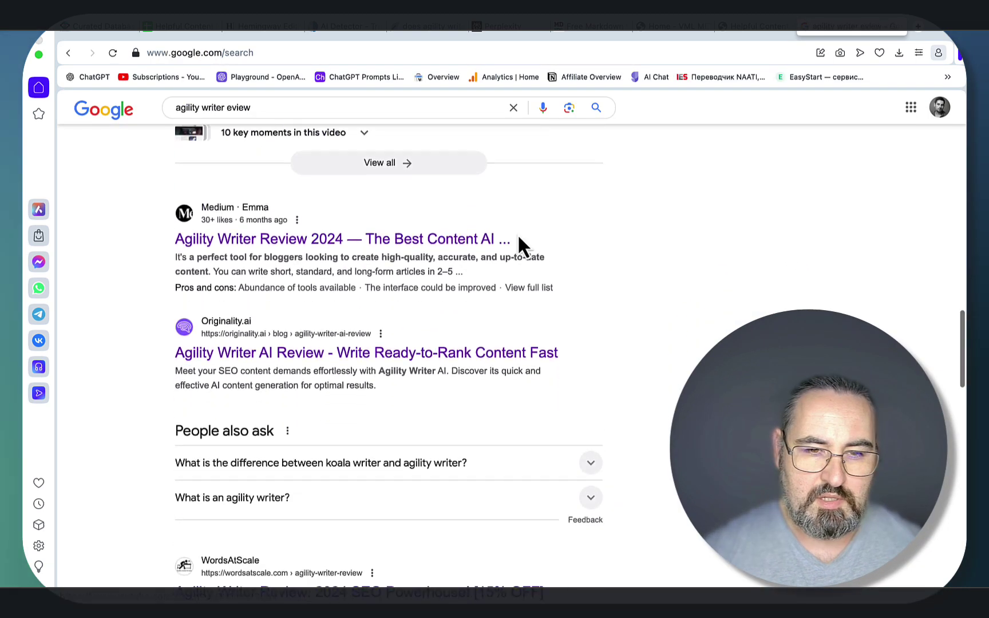
click(320, 377)
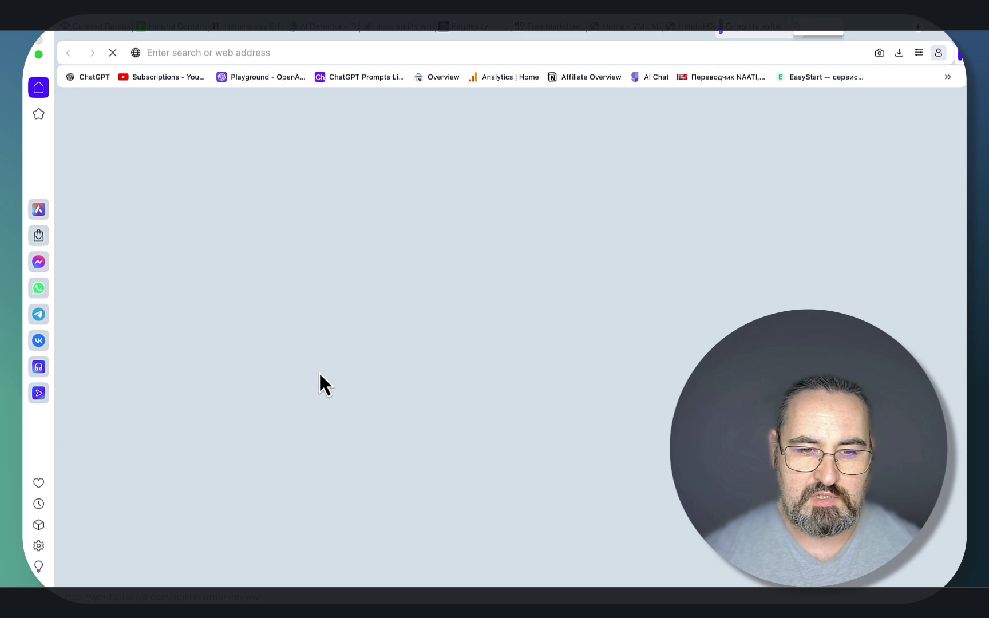
Advance the review slider through Pros and Cons, Alternatives and Pricing to My Verdict
scroll(544, 332, down, 4)
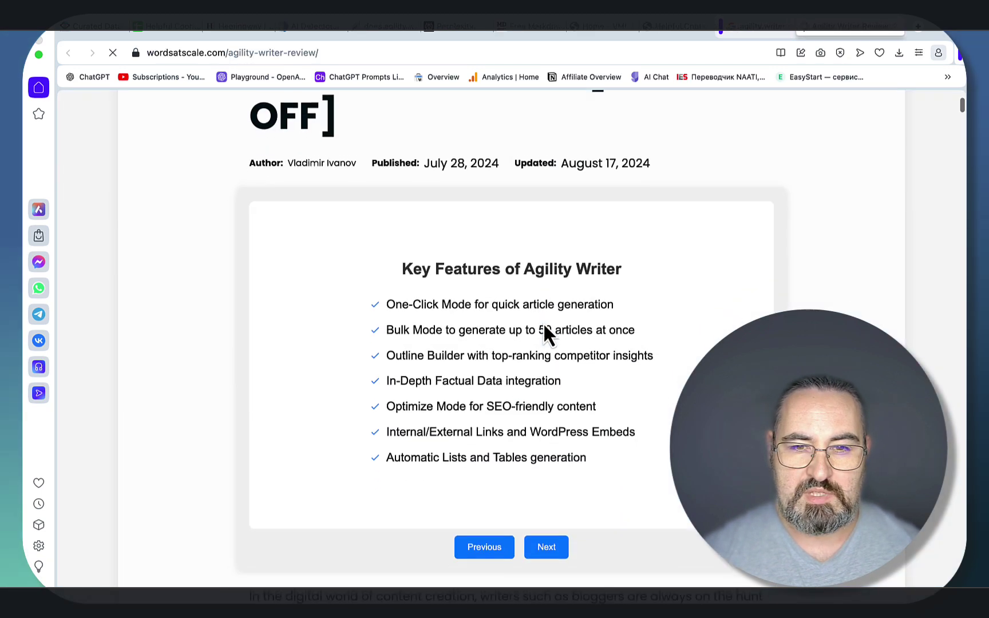
click(567, 548)
click(563, 555)
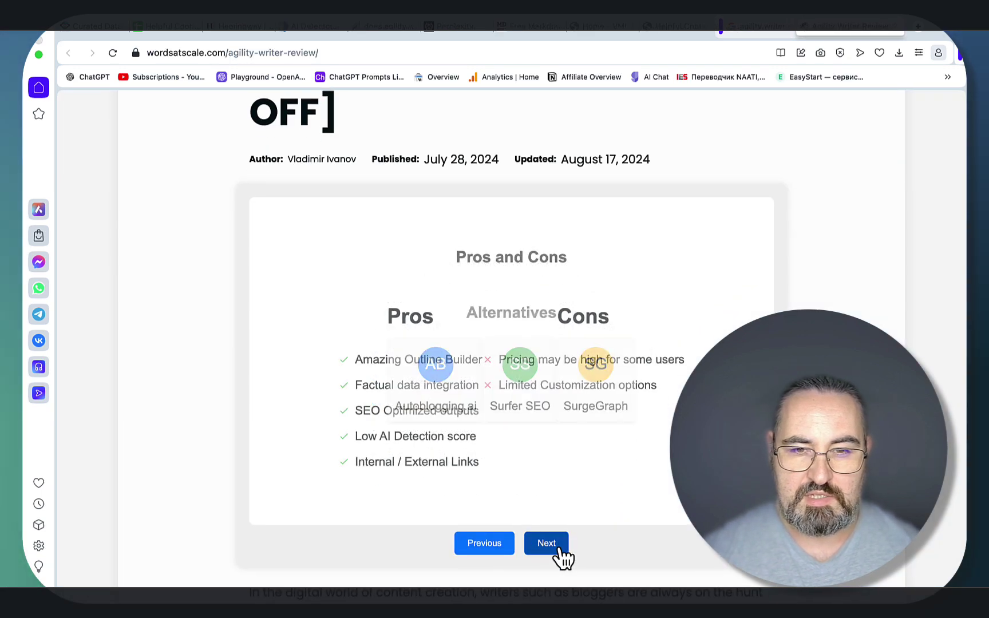
click(563, 556)
click(560, 551)
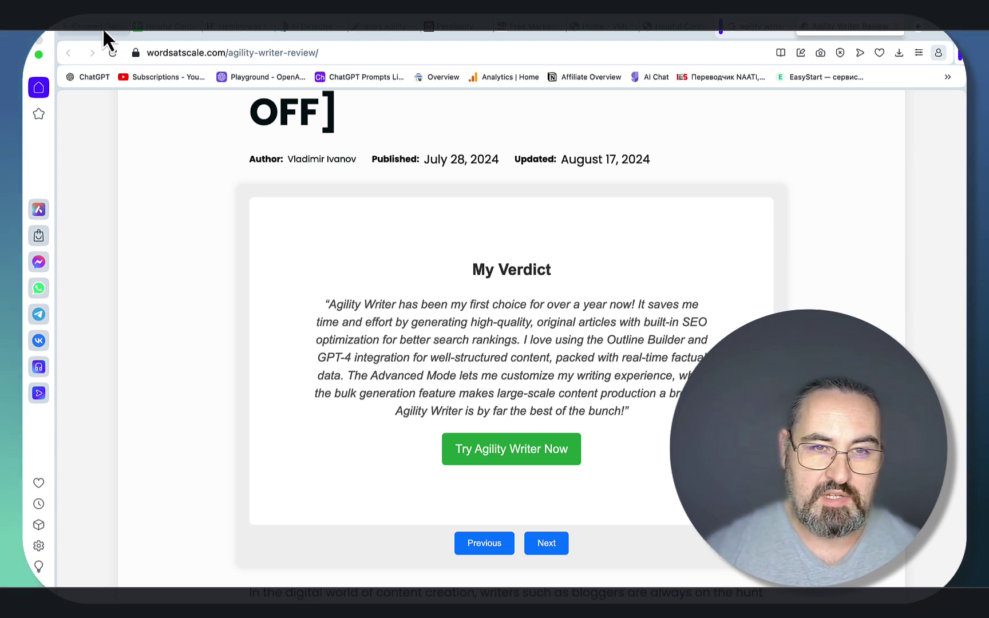
Scroll through the Helpful Content Mastery course modules
click(160, 29)
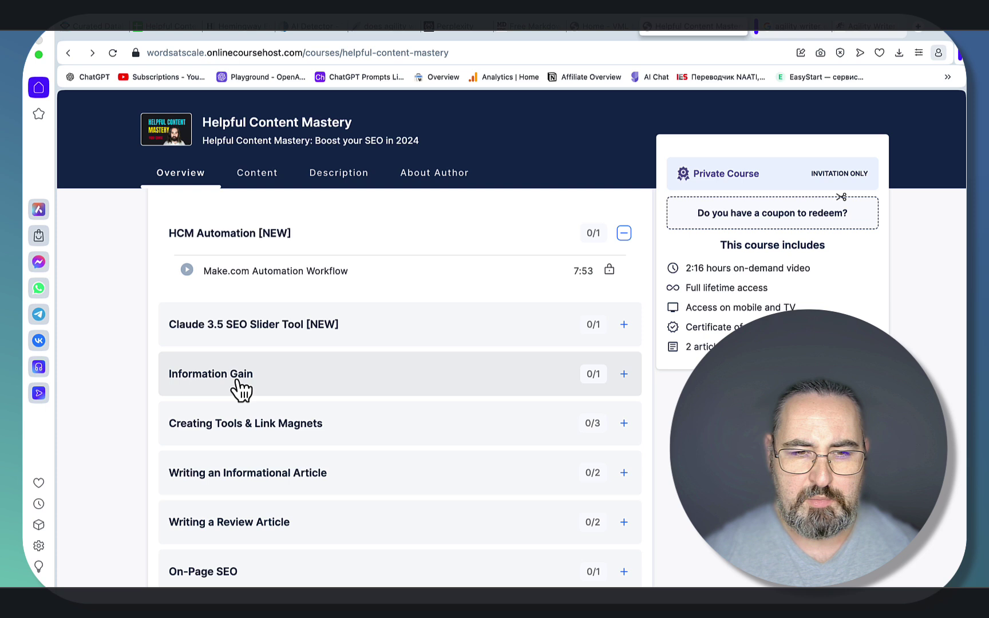
scroll(238, 389, down, 1)
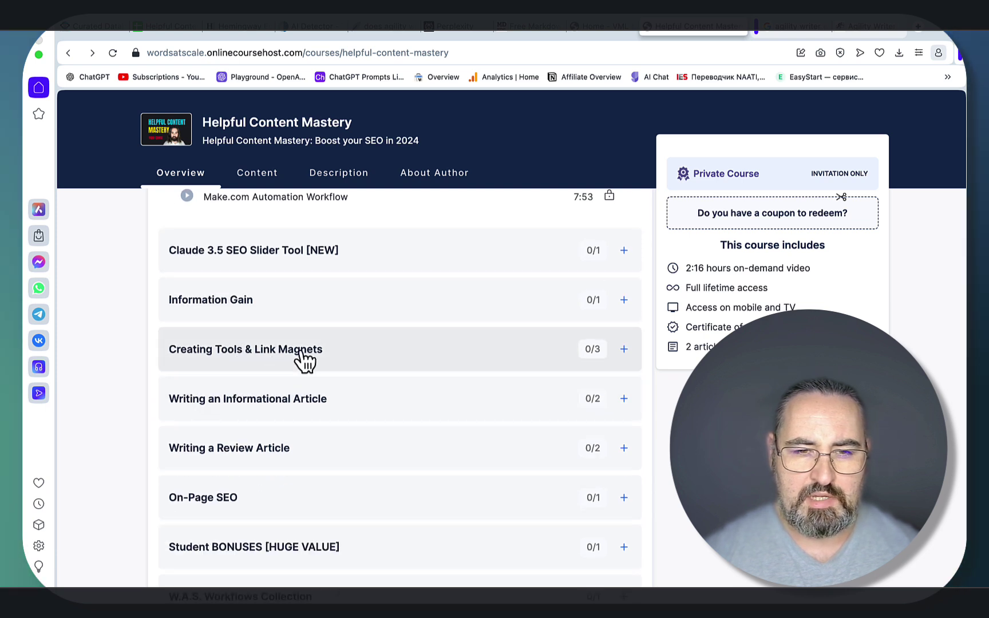
scroll(266, 346, down, 2)
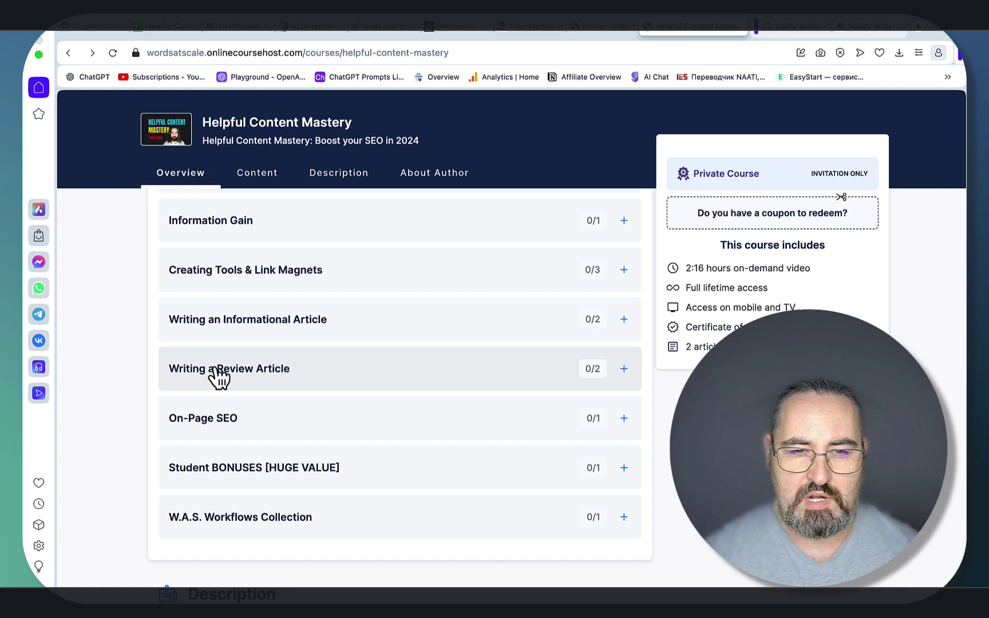
scroll(350, 367, down, 2)
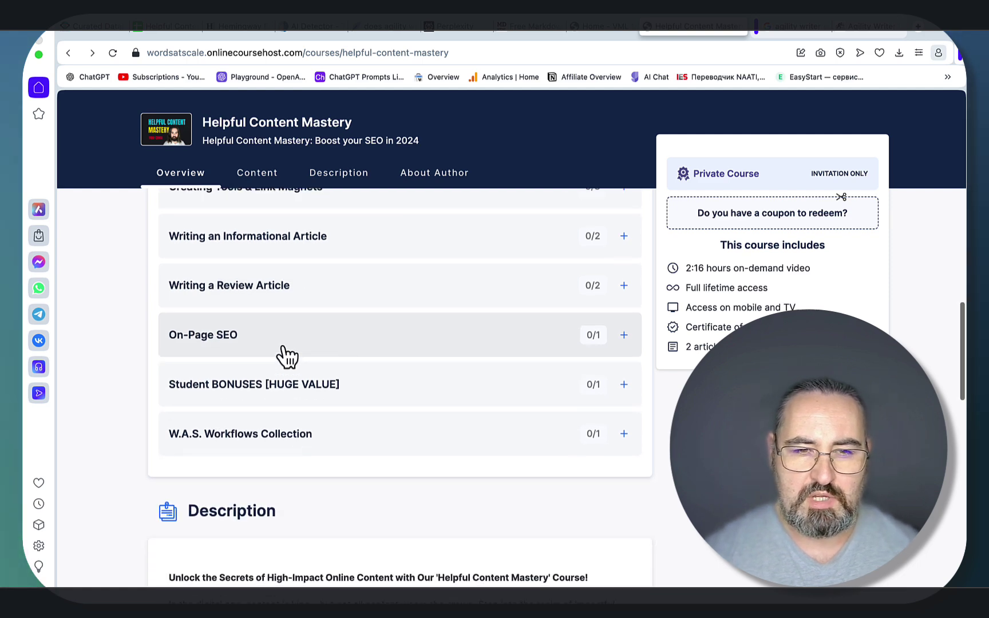
scroll(437, 331, down, 1)
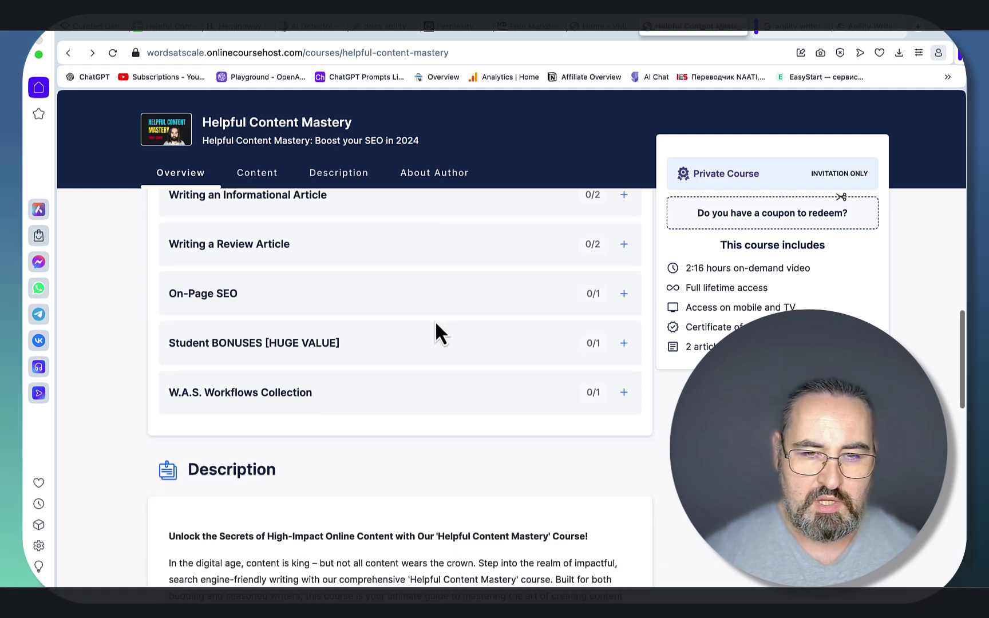
Scroll the helpfulcontent.ai sales page to its bonuses and student testimonials
click(596, 27)
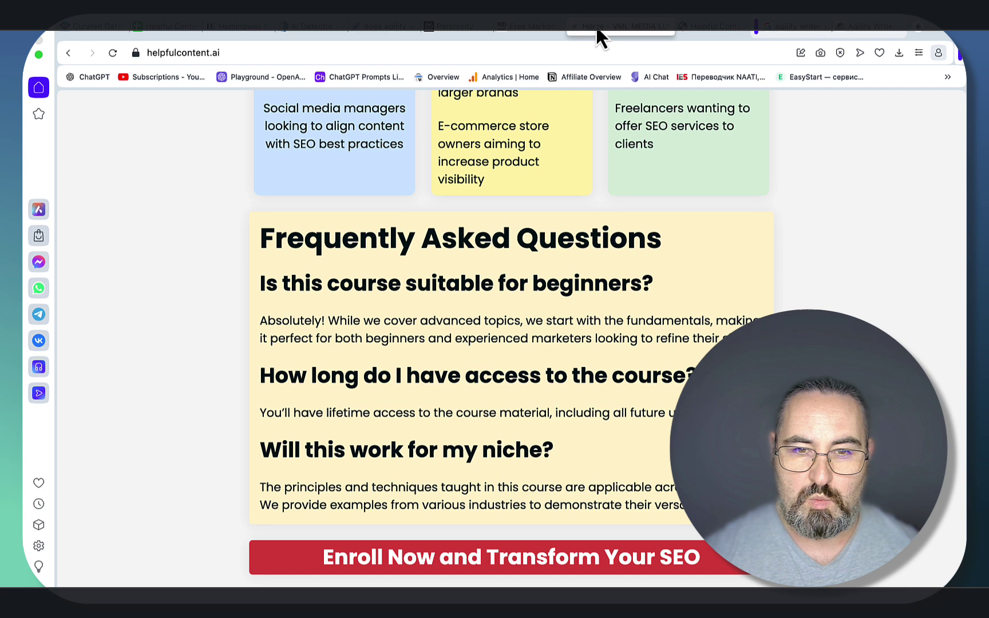
scroll(570, 269, up, 10)
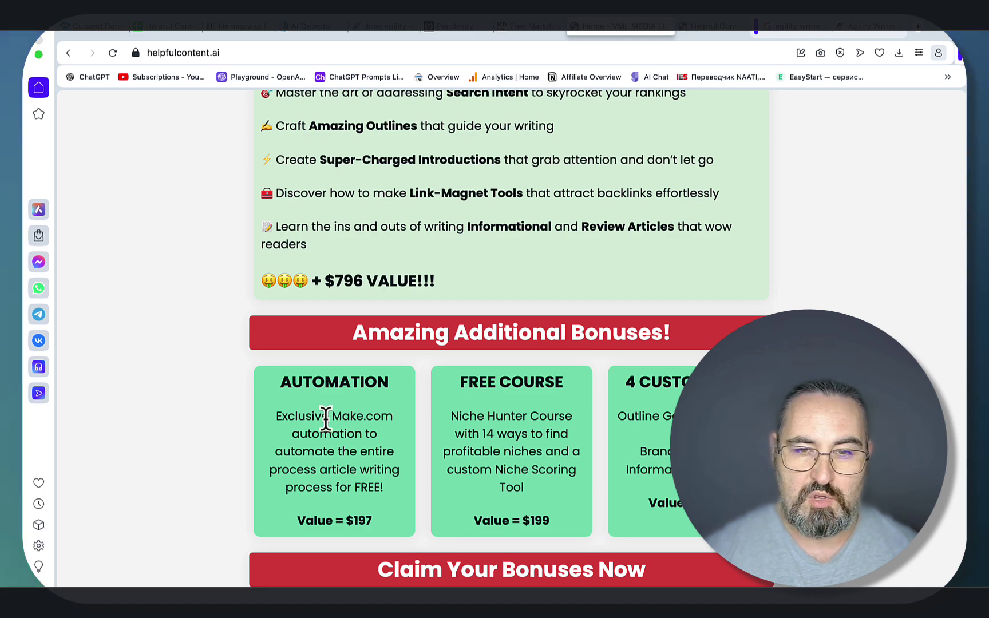
scroll(327, 421, down, 15)
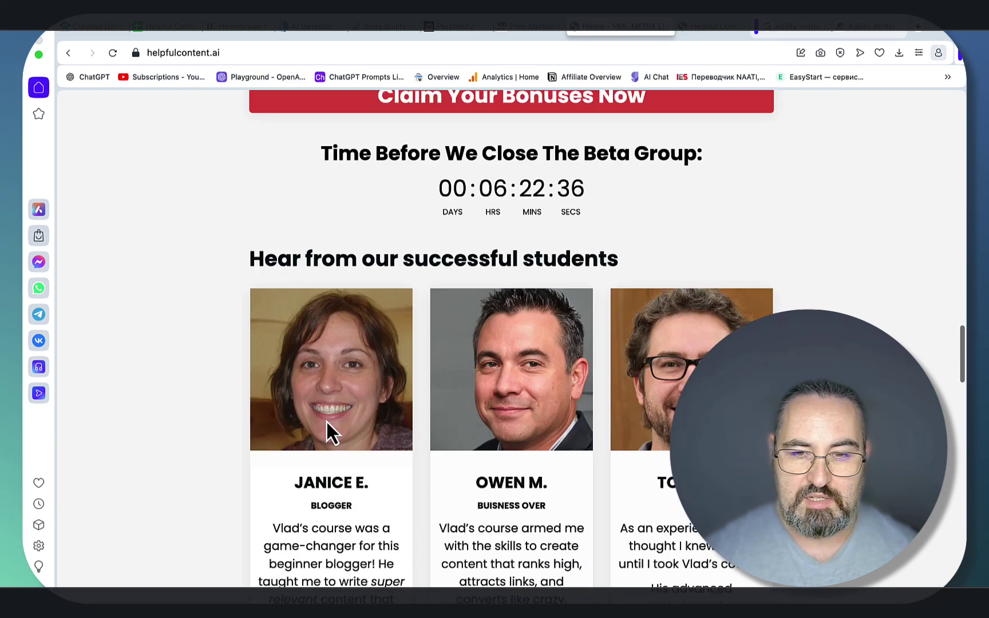
scroll(331, 433, down, 2)
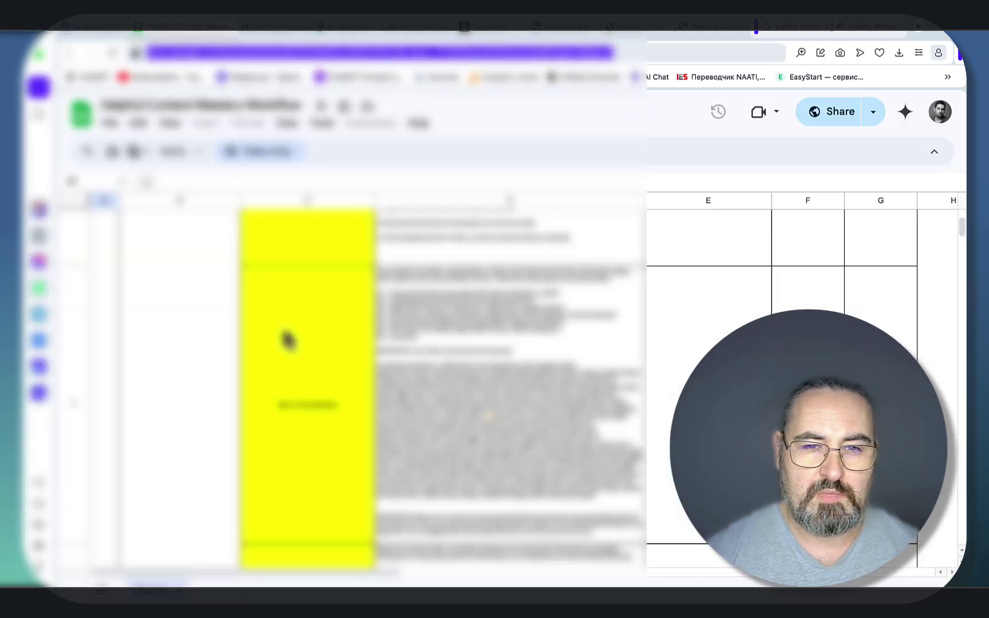
Copy the full SEO 1-Click Workflow article prompt from cell D7, then switch to Perplexity
scroll(272, 287, down, 10)
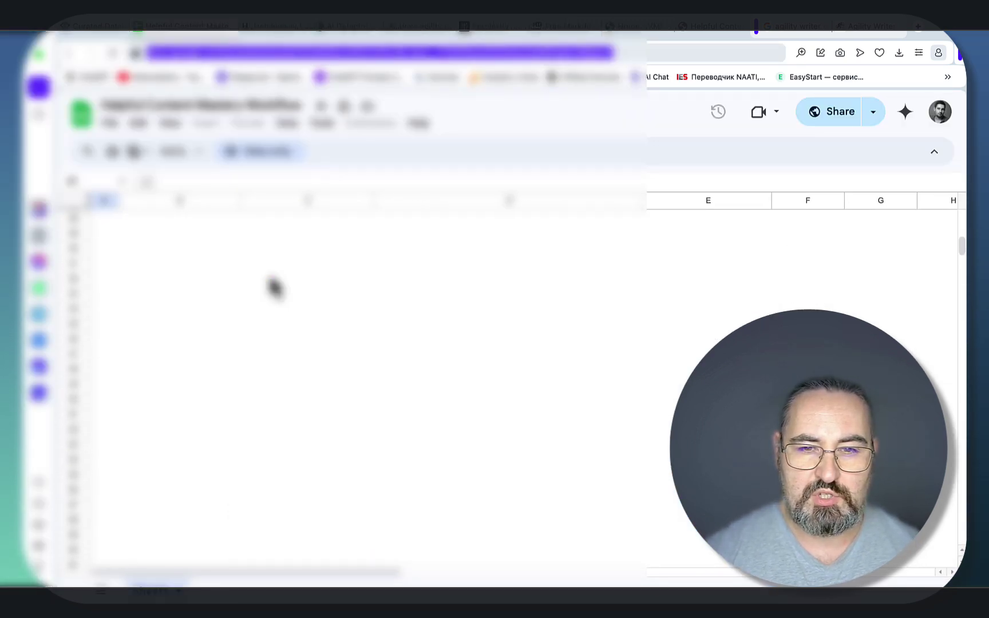
scroll(275, 287, up, 10)
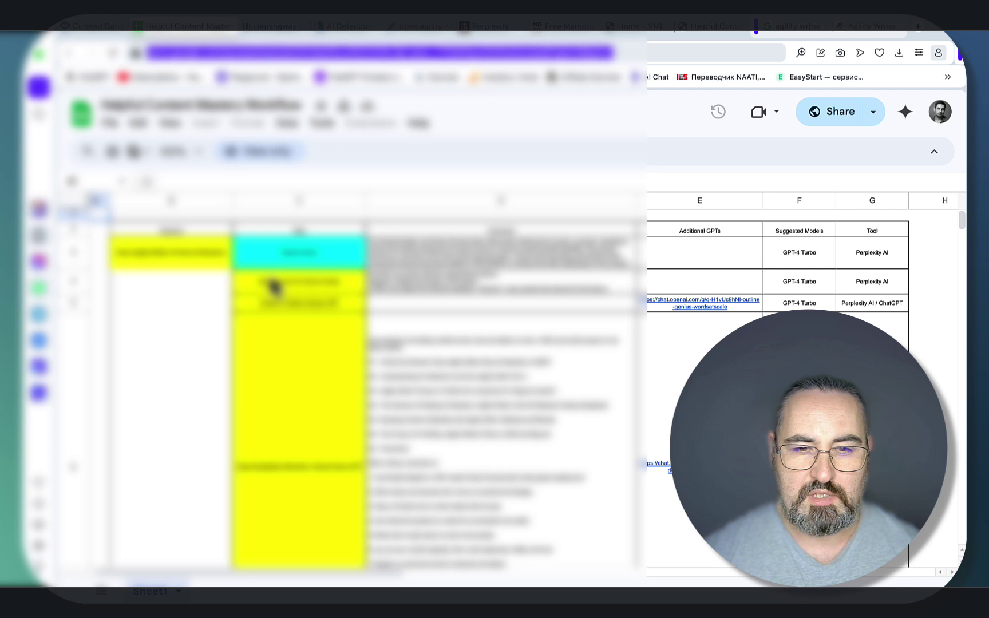
scroll(274, 286, down, 5)
click(388, 332)
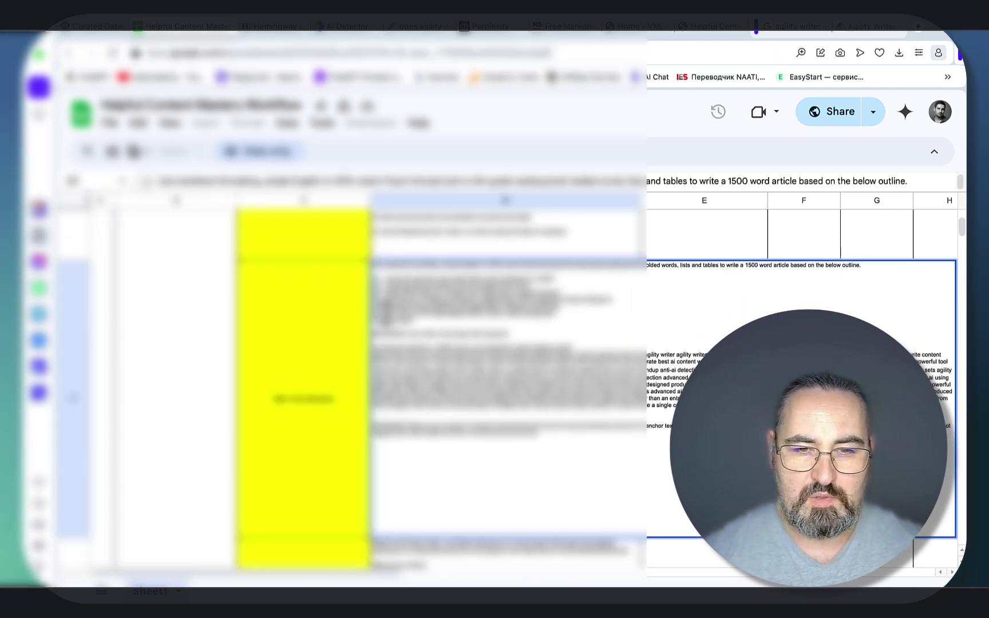
double_click(559, 427)
key(super+a)
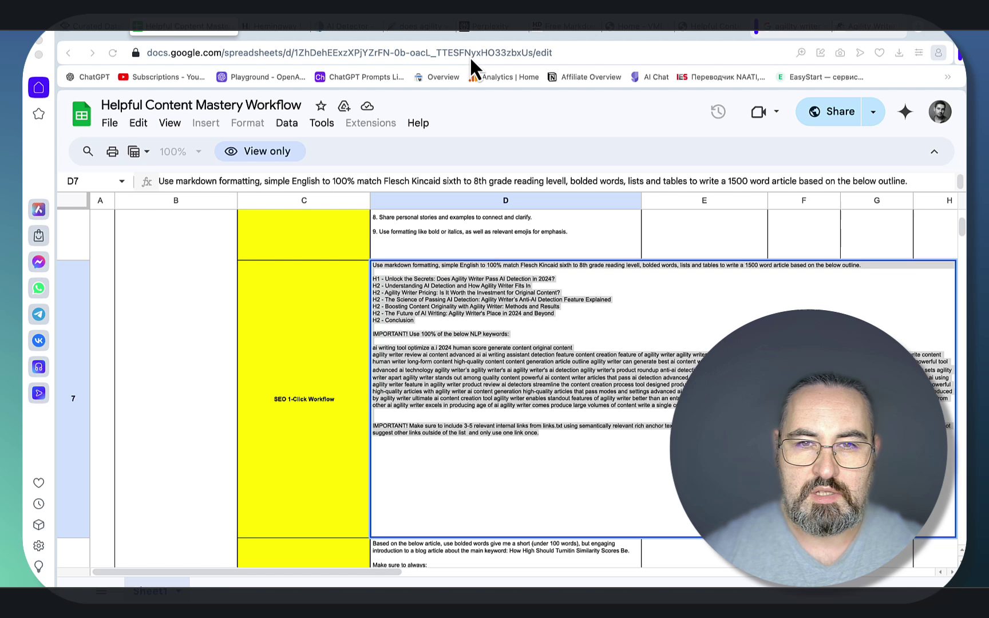
click(491, 27)
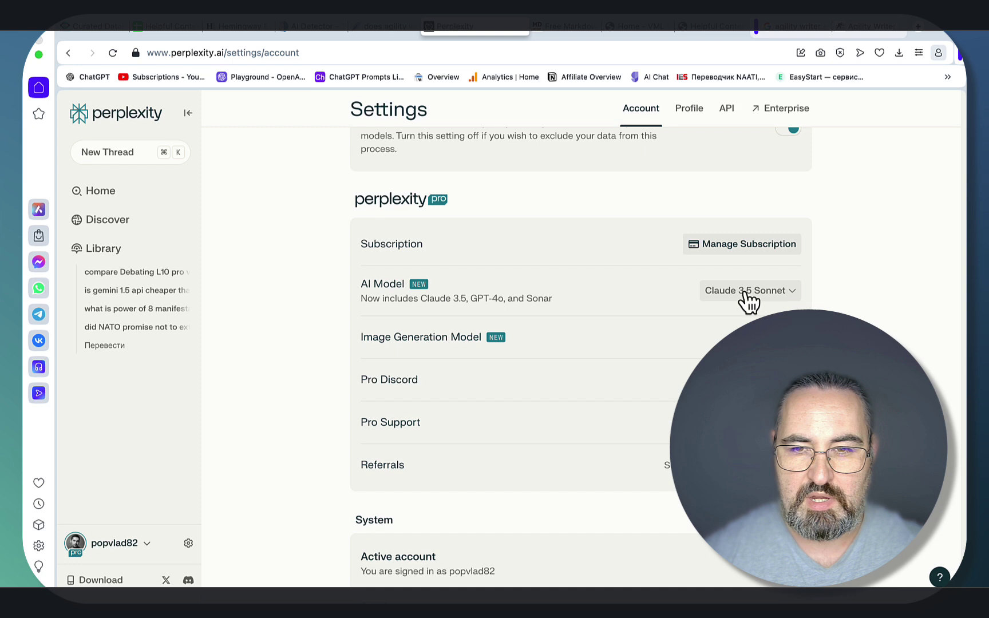
In a new Perplexity thread, paste the article prompt, attach links.txt and submit it
click(102, 153)
key(super+v)
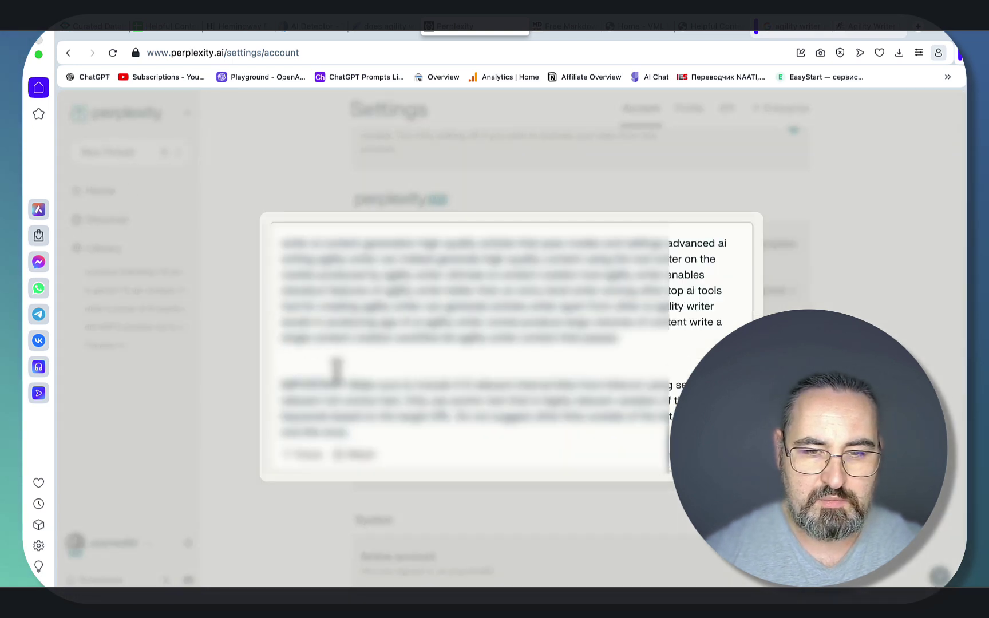
key(super+a)
key(super+v)
right_click(359, 468)
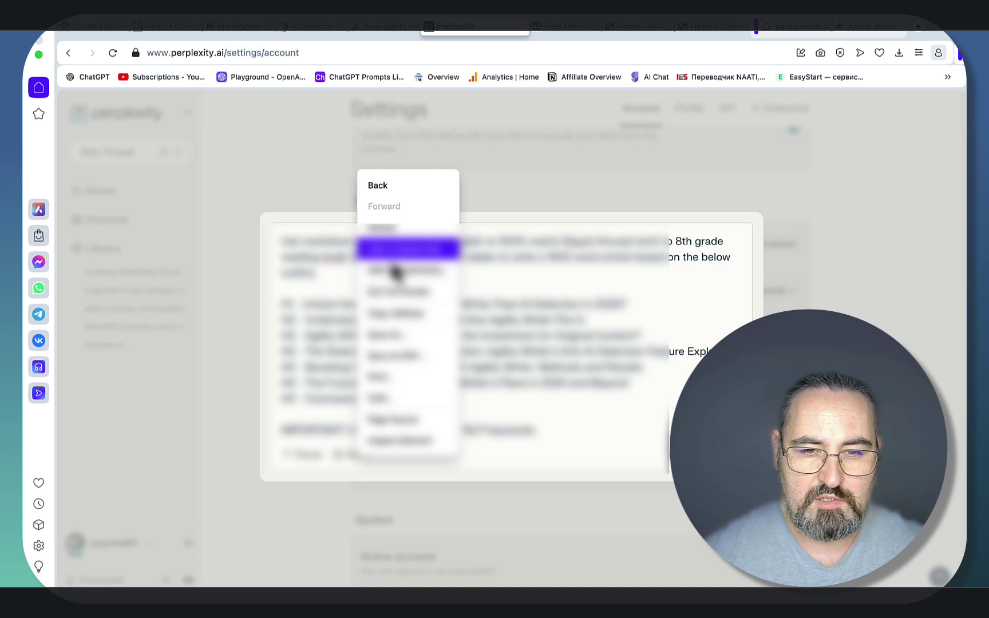
click(356, 466)
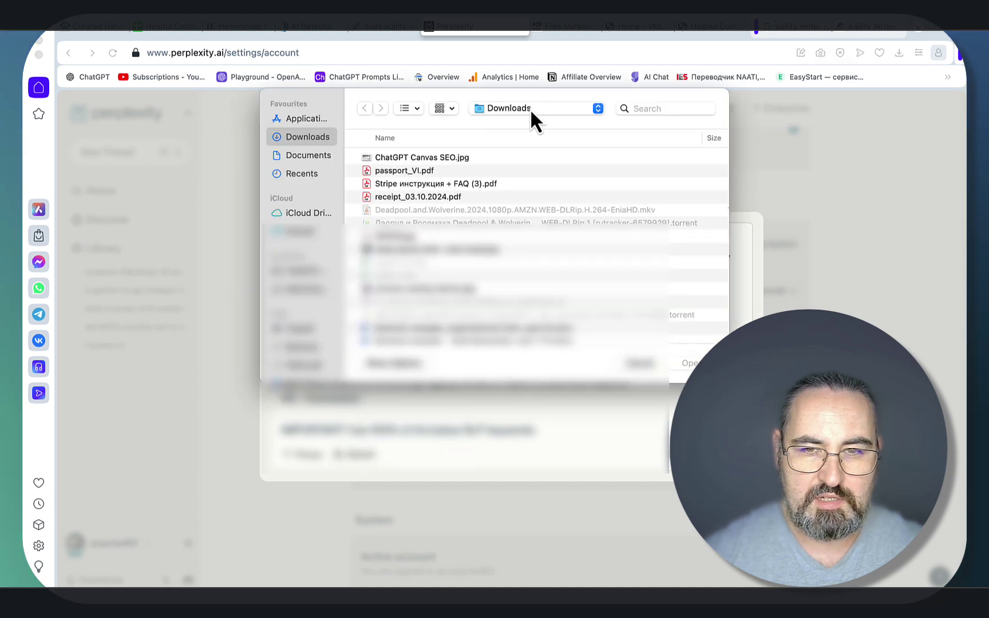
key(Return)
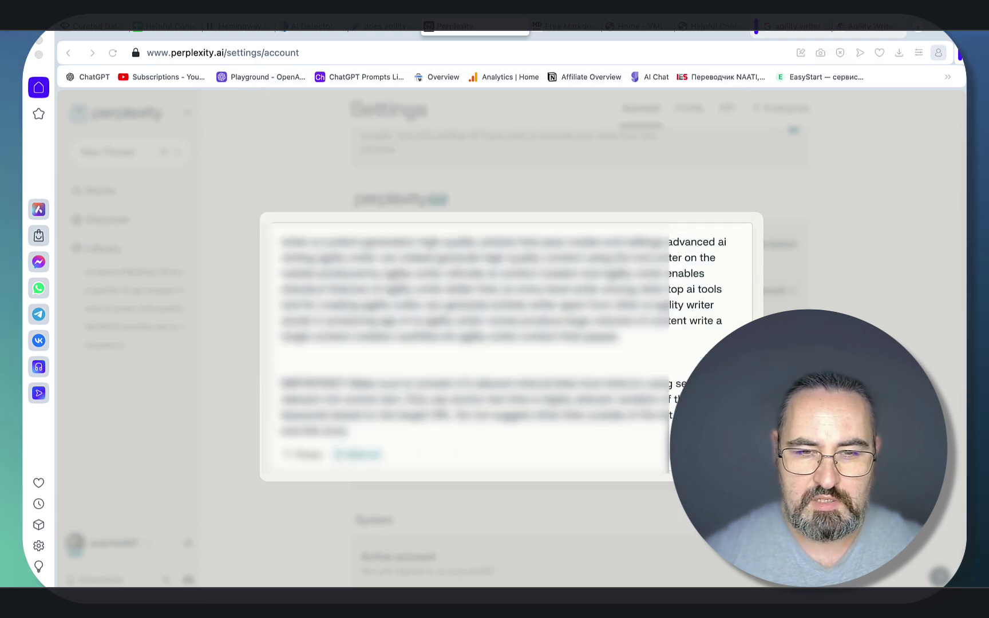
key(Return)
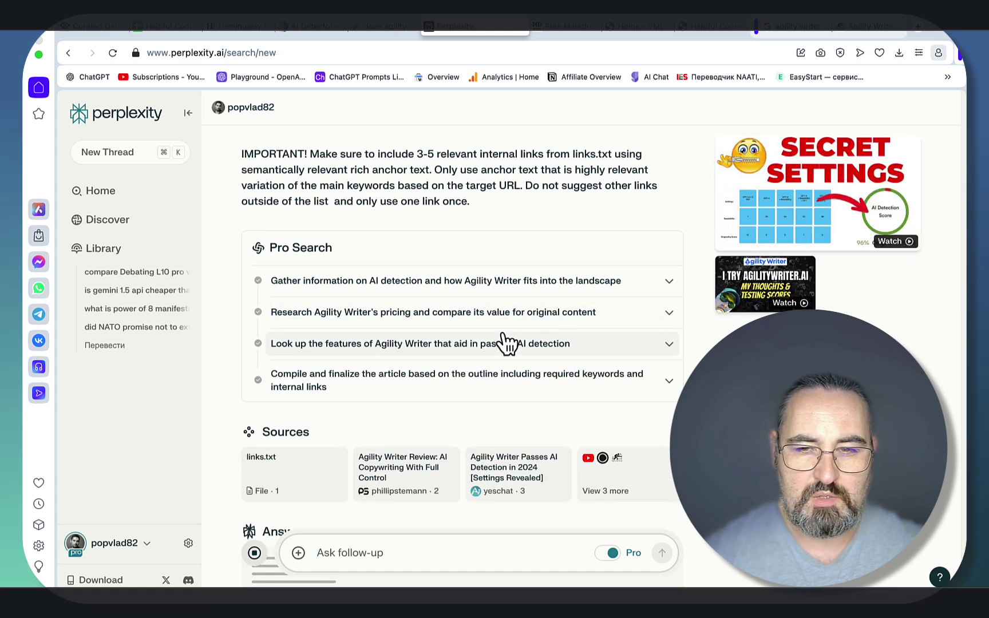
Scroll through the generated Agility Writer article down to its pricing table and conclusion
scroll(504, 342, down, 5)
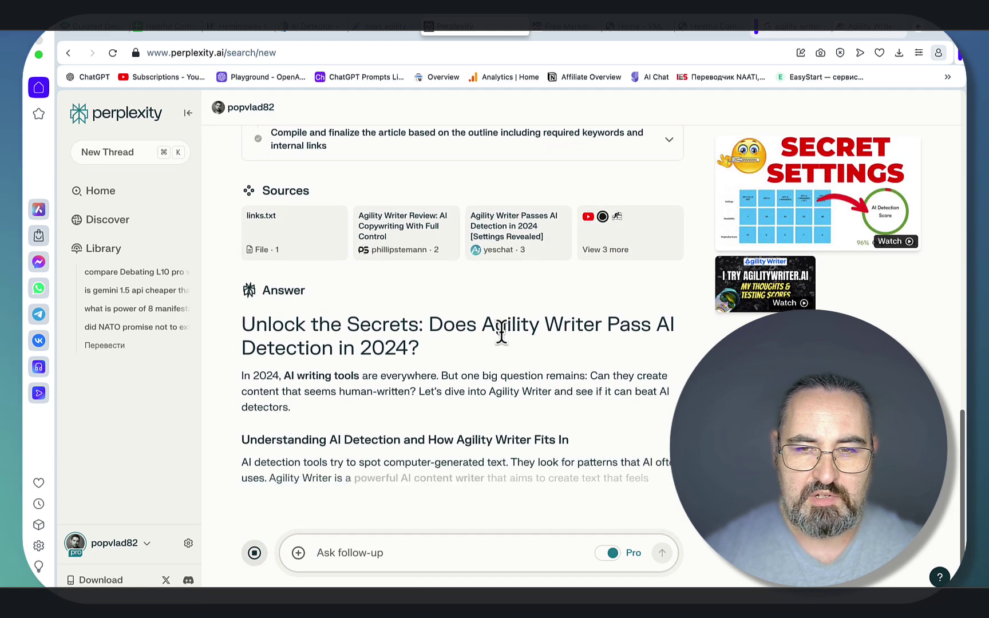
scroll(501, 334, down, 4)
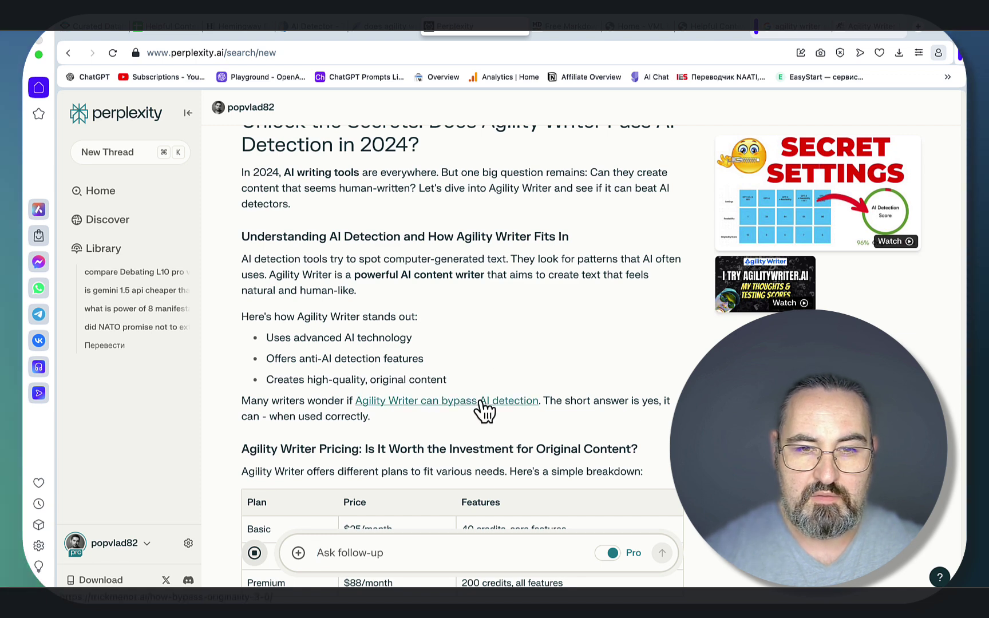
scroll(524, 327, down, 5)
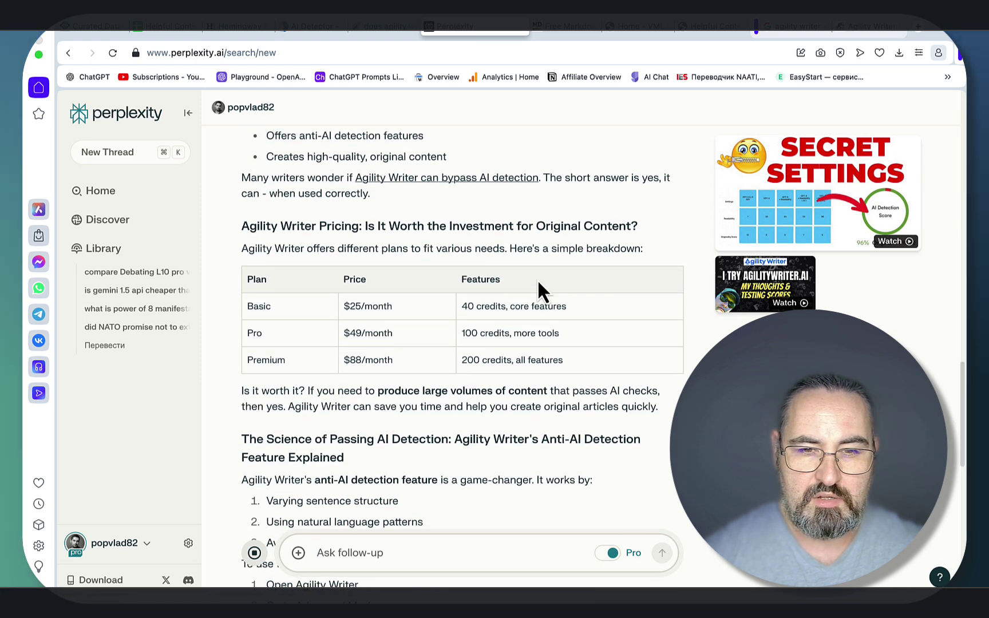
scroll(538, 280, down, 4)
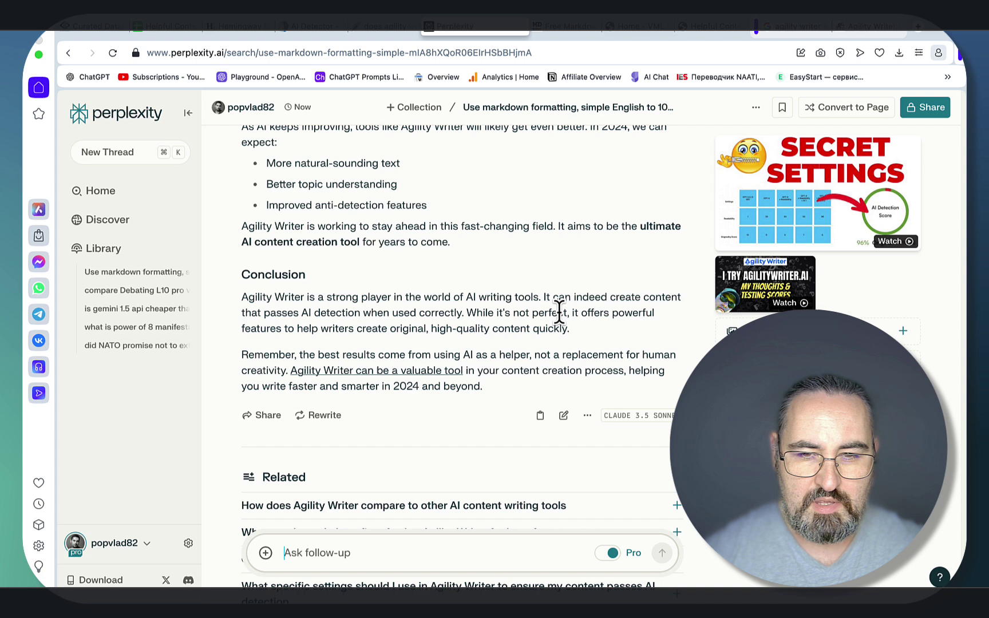
scroll(570, 308, down, 3)
Paste the article into the Markdown to HTML converter, then view its NeuronWriter score of 71
key(ctrl+Tab)
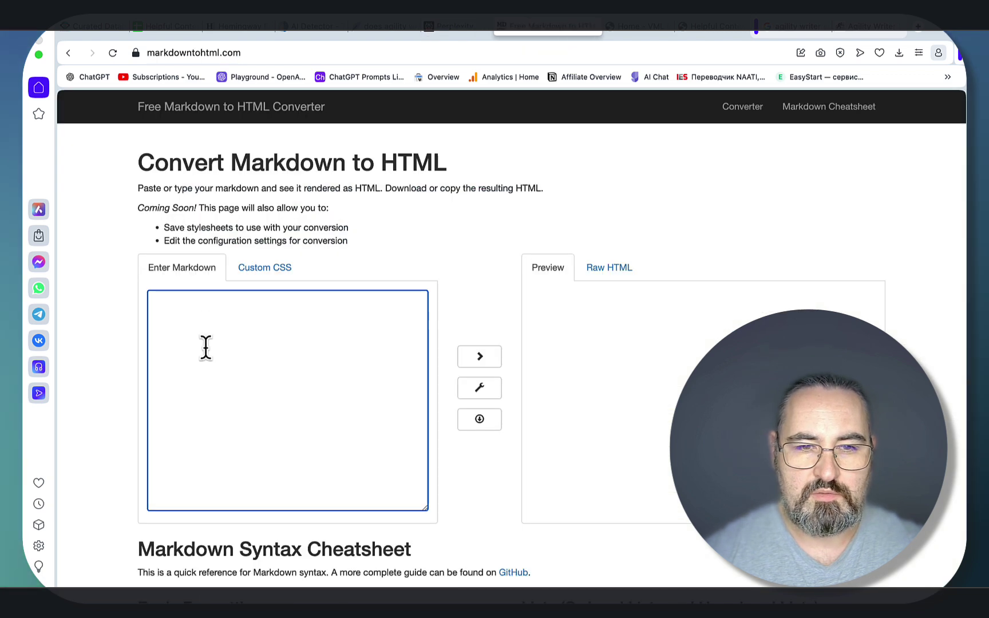
key(super+v)
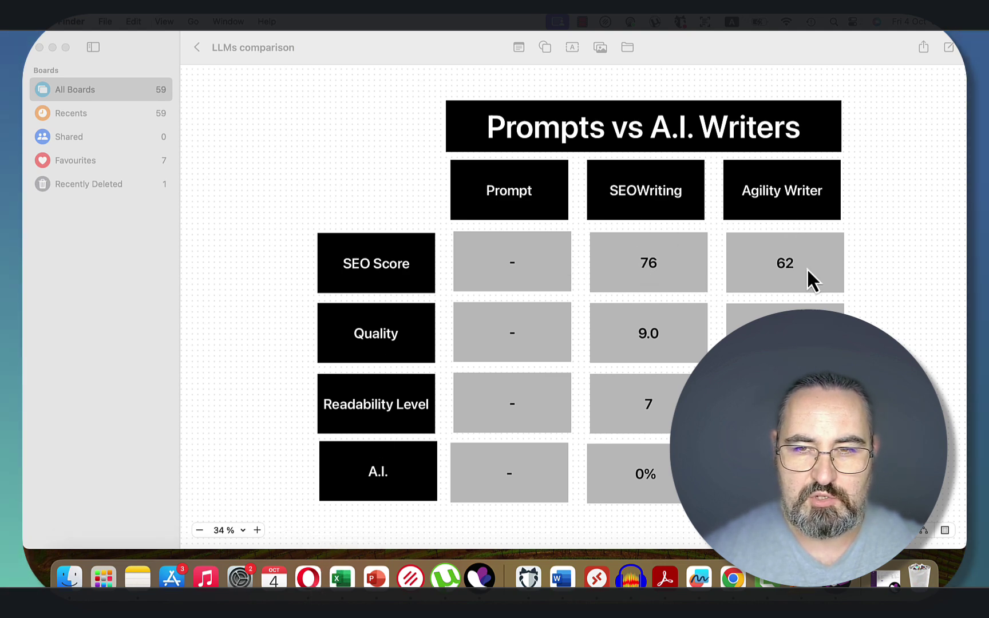
click(308, 579)
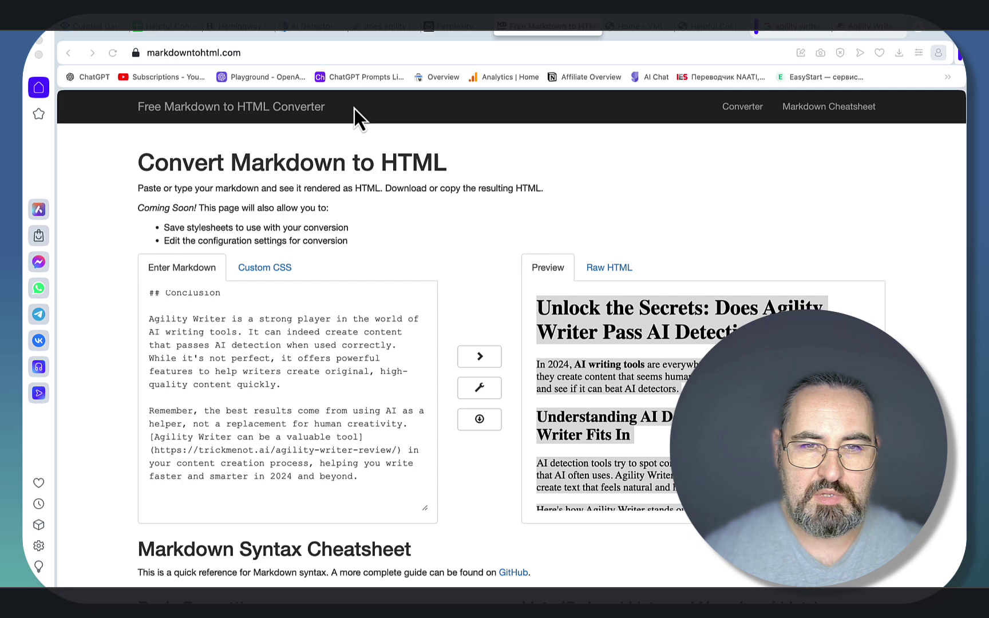
click(381, 26)
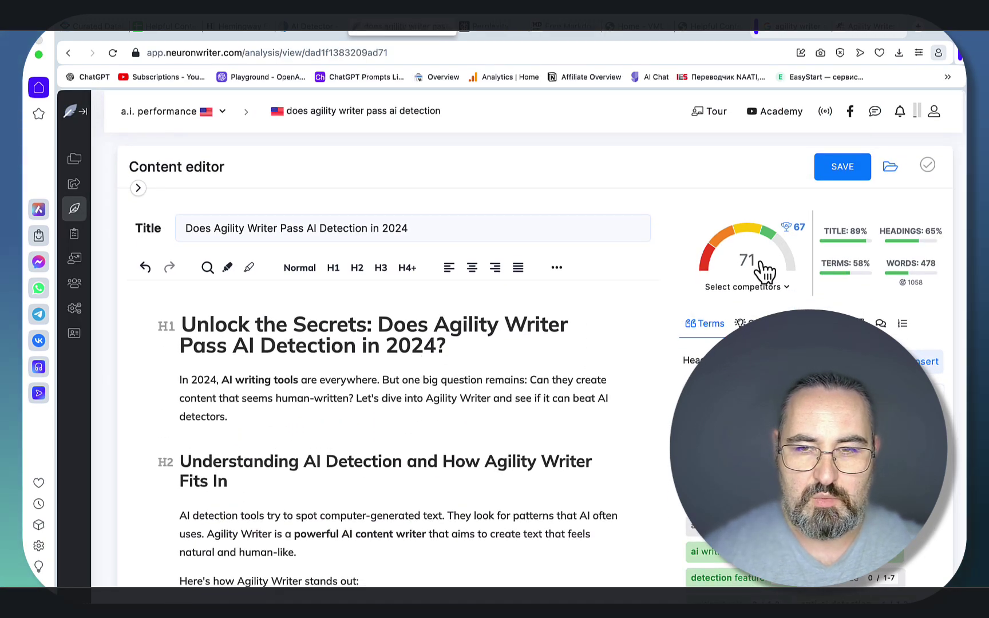
Enter 71 as the Prompt column's SEO Score on the Freeform board, then return to NeuronWriter
click(701, 580)
double_click(512, 262)
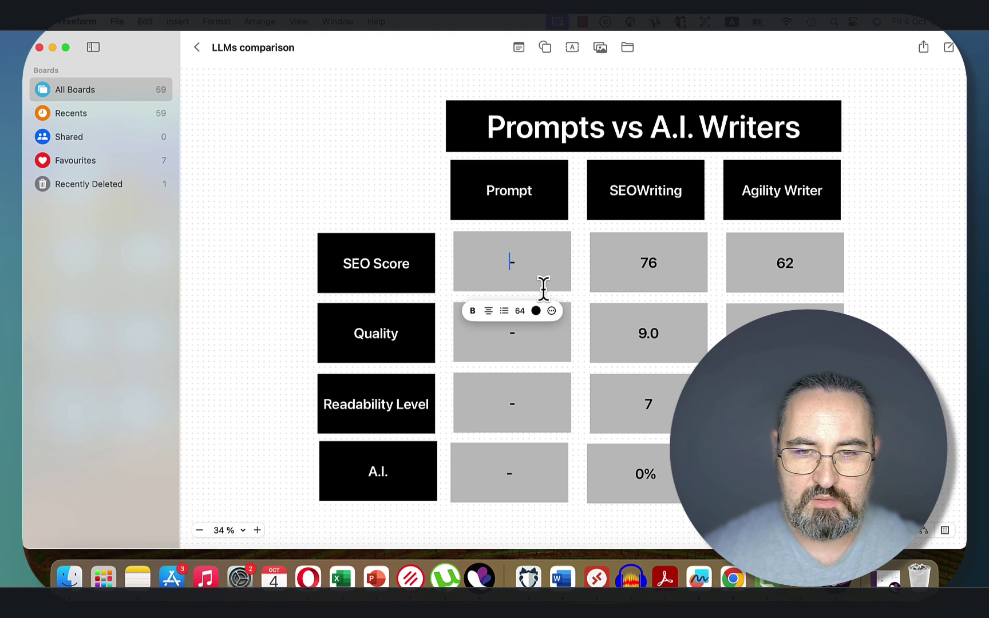
key(BackSpace)
text(71)
click(308, 579)
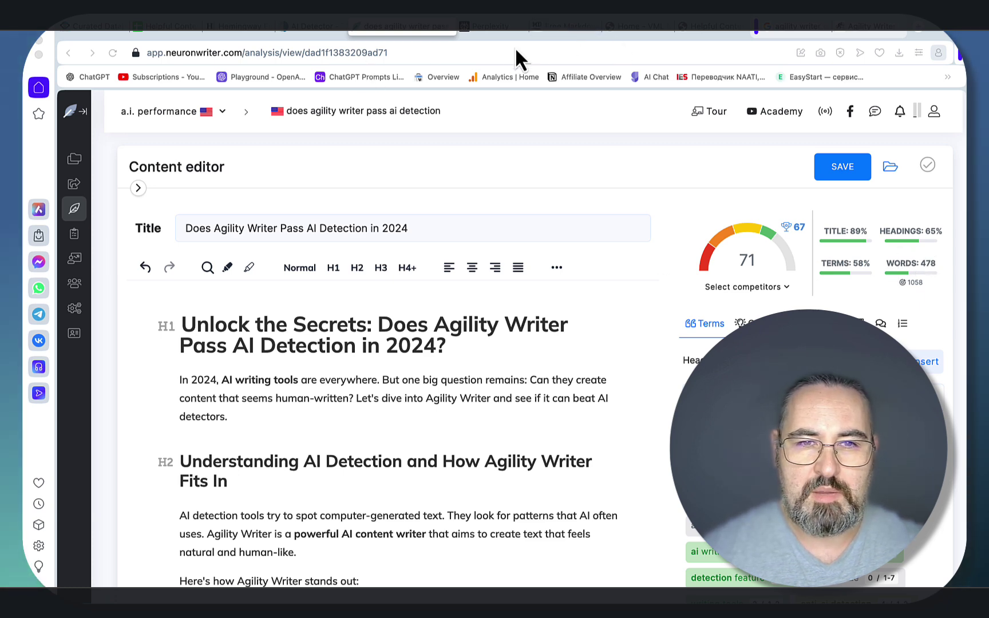
Paste the article into Hemingway Editor for its Grade 7 readability, then view ZeroGPT's AI score
click(241, 25)
key(super+v)
scroll(428, 338, up, 3)
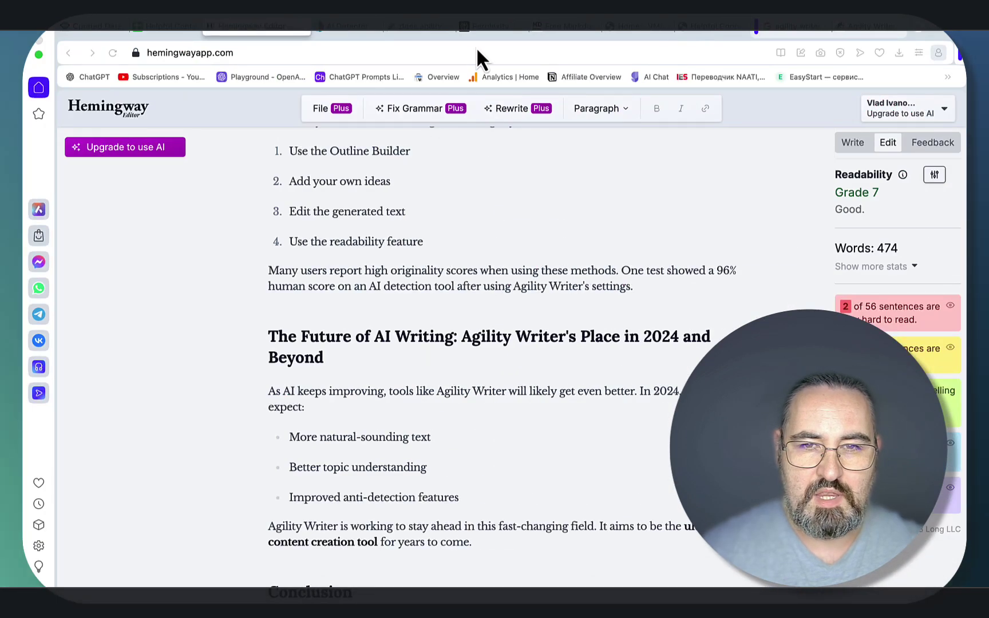
click(358, 27)
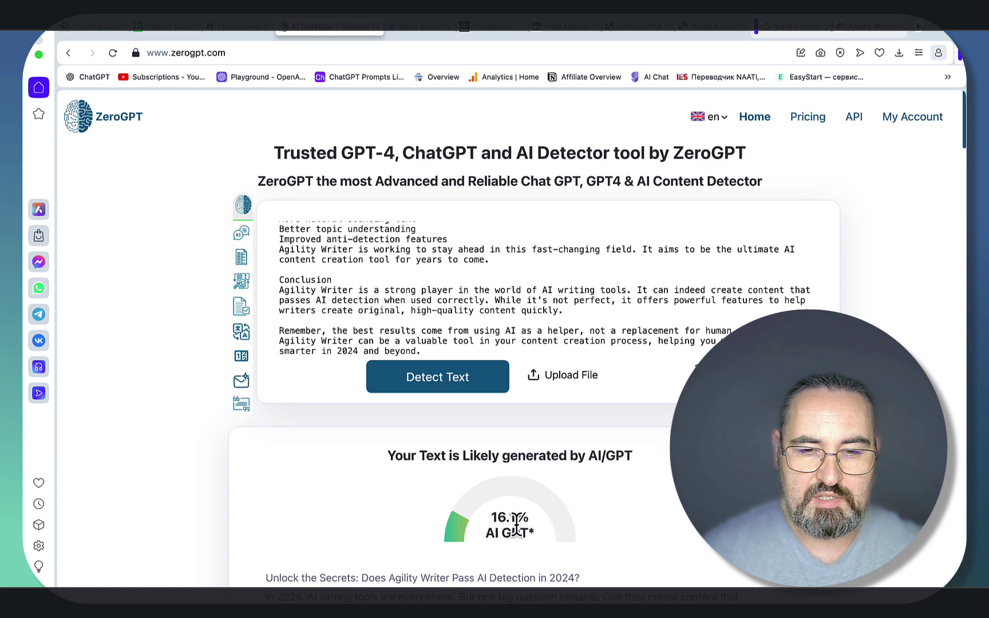
mouse_move(479, 578)
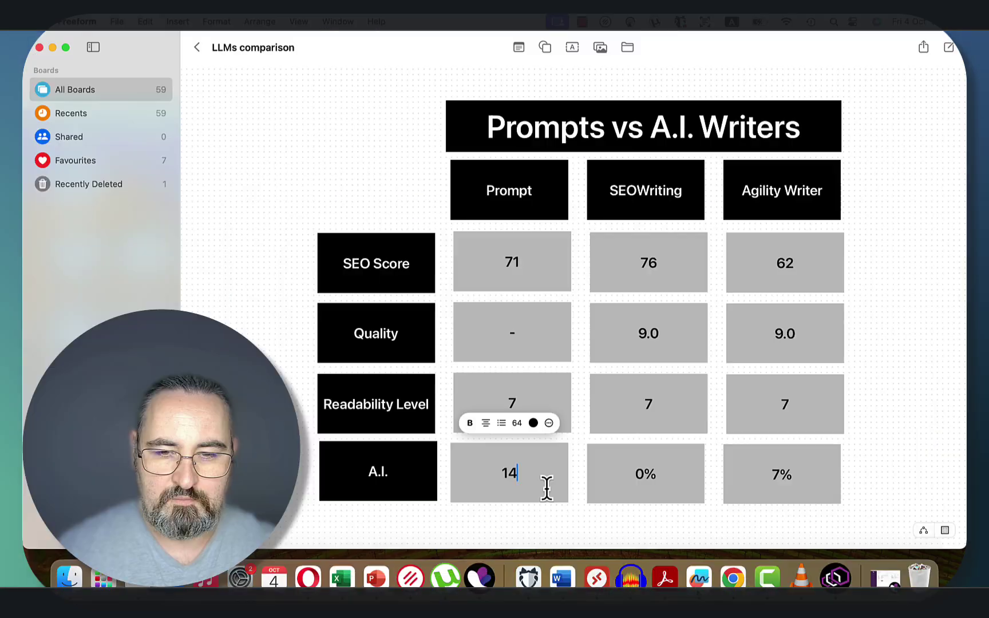
Complete the Prompt column's A.I. cell as 14%, then select its Quality cell
text(%)
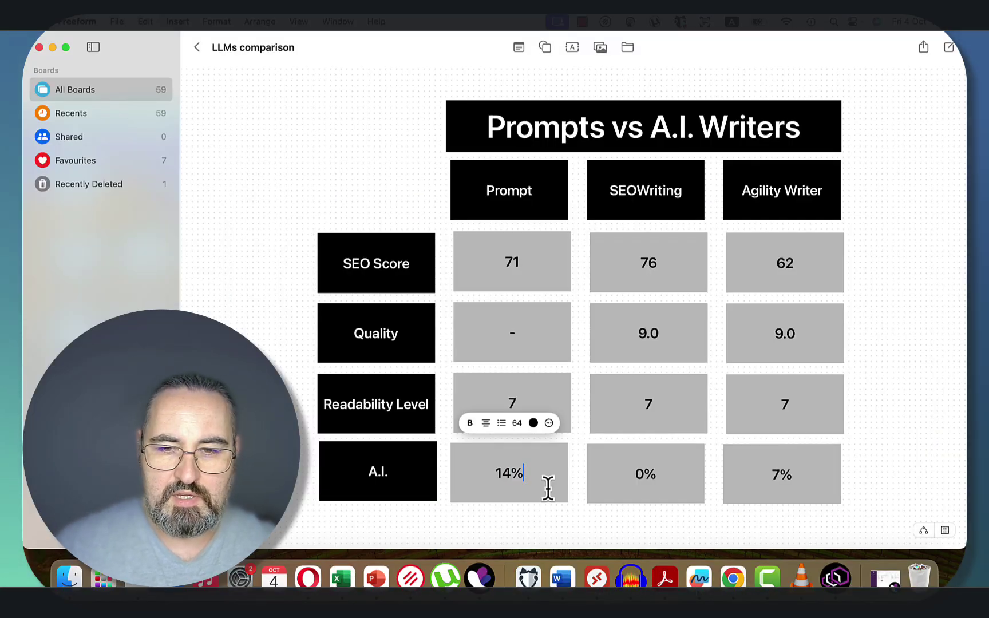
click(645, 475)
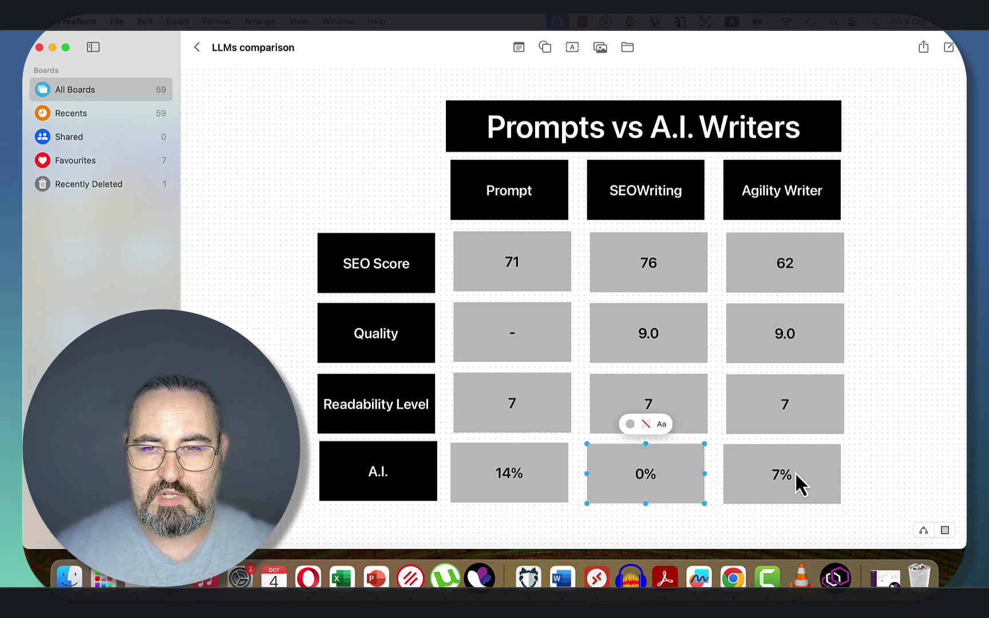
click(879, 465)
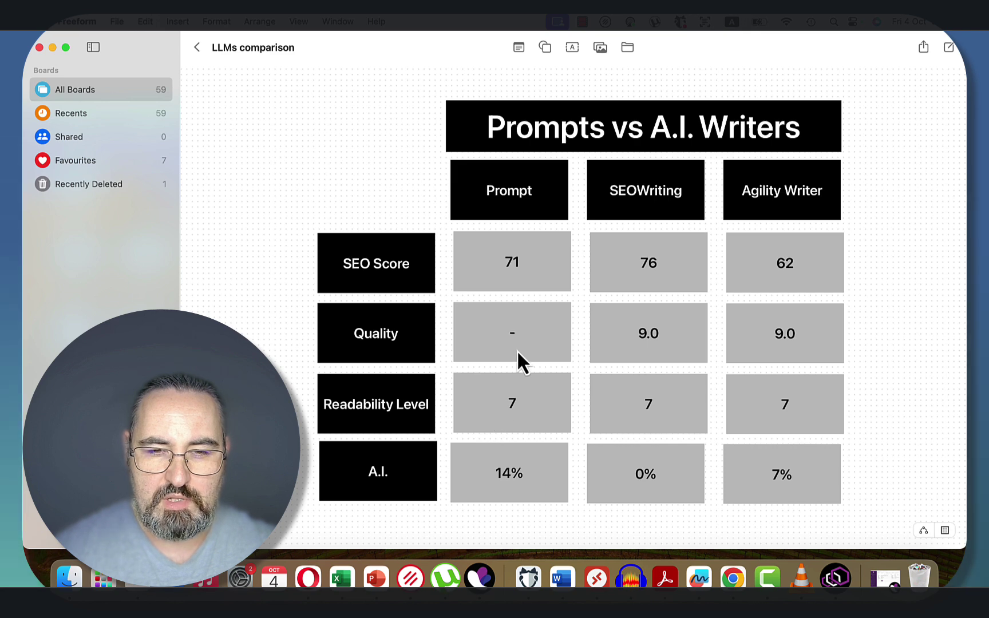
click(521, 334)
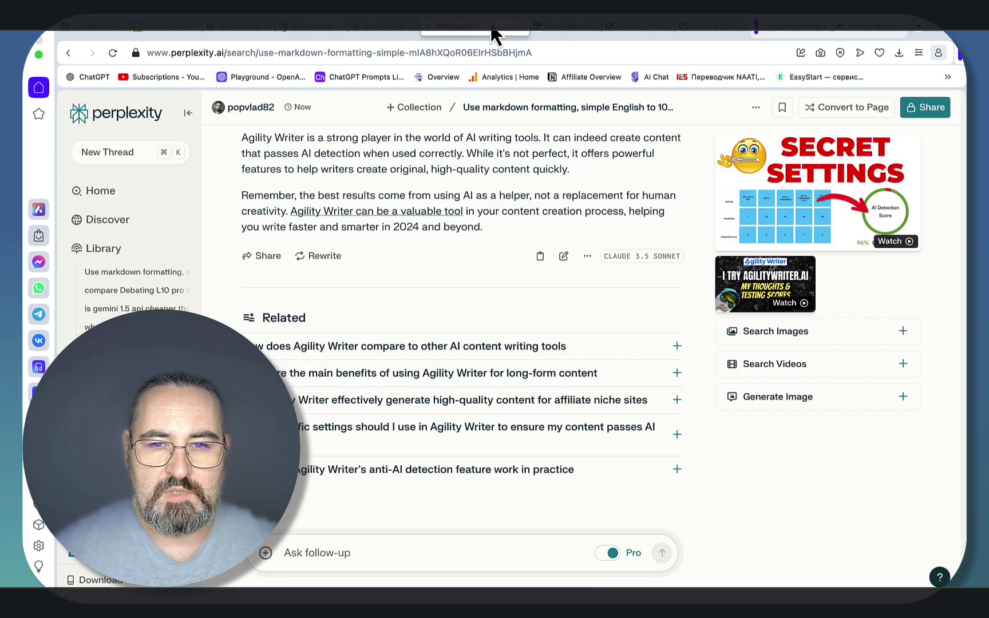
Paste the article evaluation prompt into a new Perplexity thread
click(122, 152)
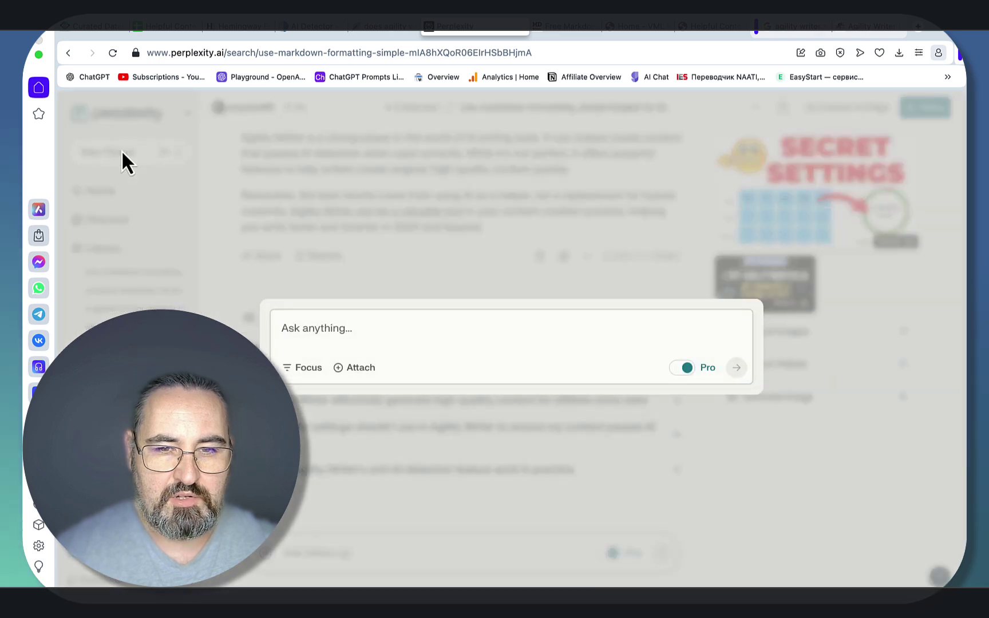
key(super+v)
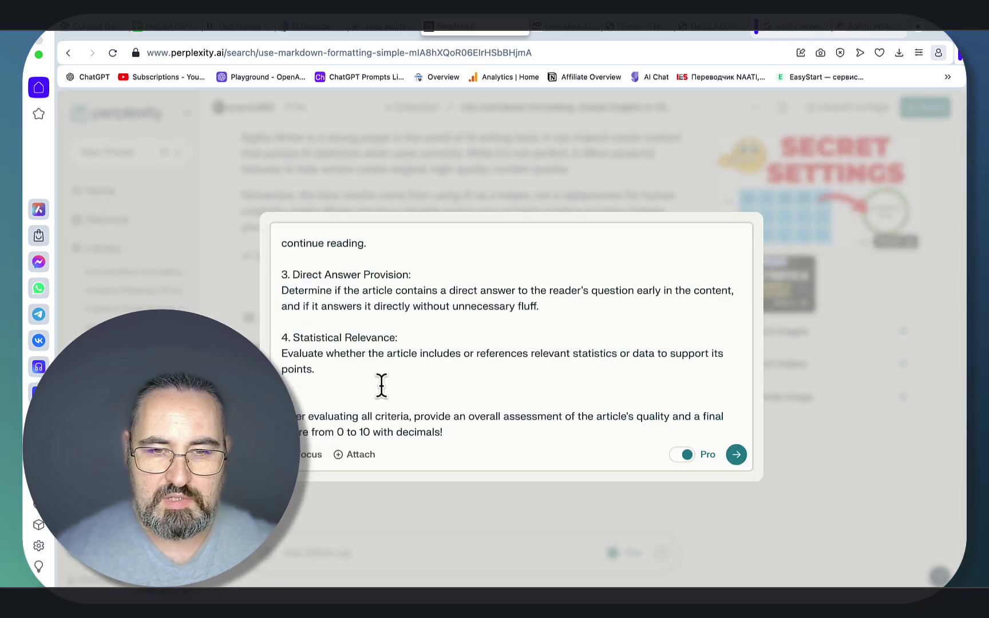
scroll(380, 384, up, 10)
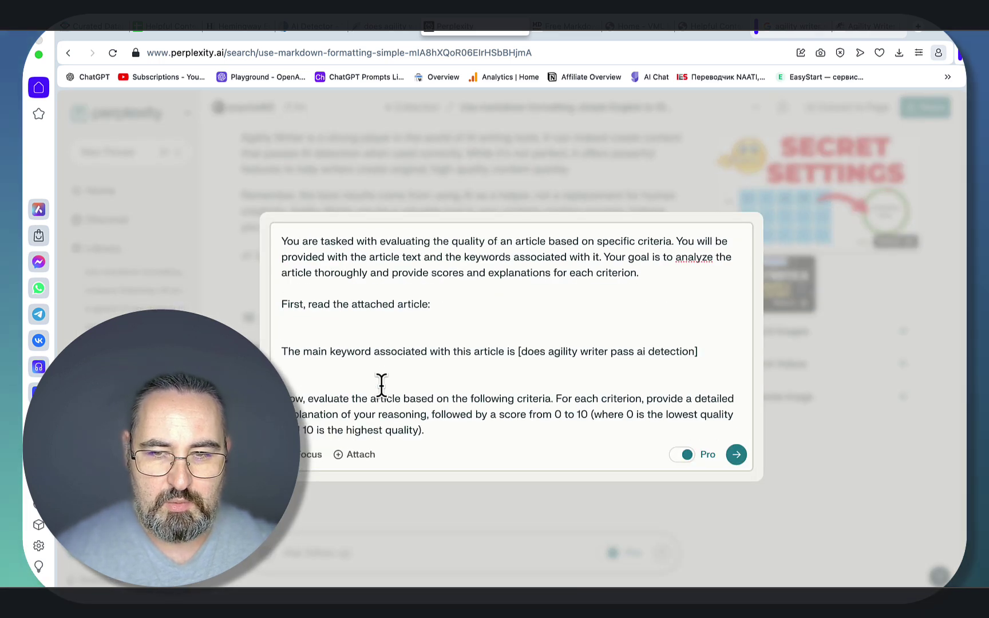
scroll(476, 330, down, 3)
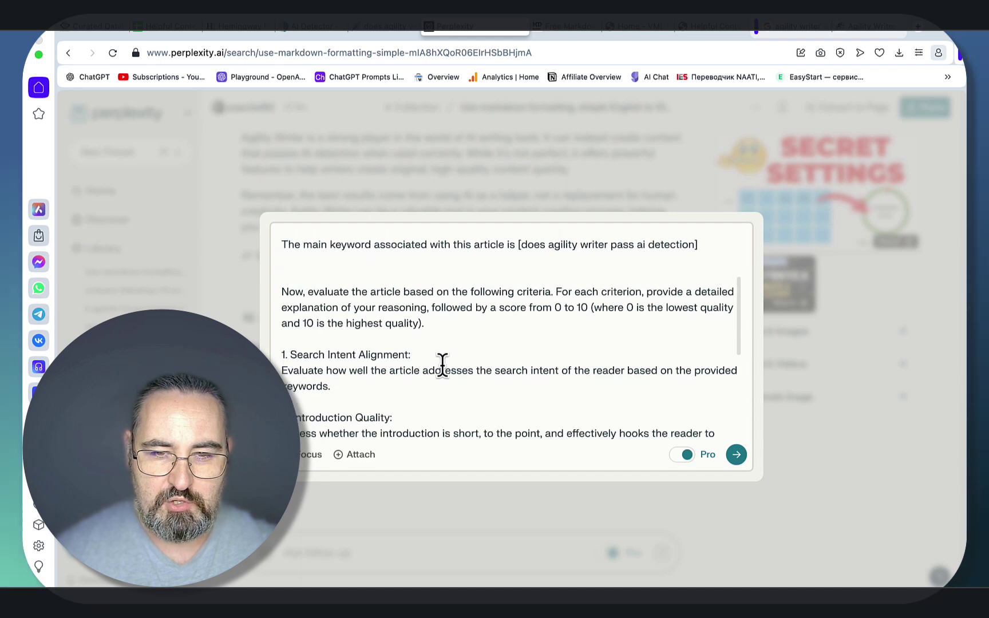
Attach Unlock the Secrets.docx, submit it for scoring (8.5/10), and return to the browser
click(355, 457)
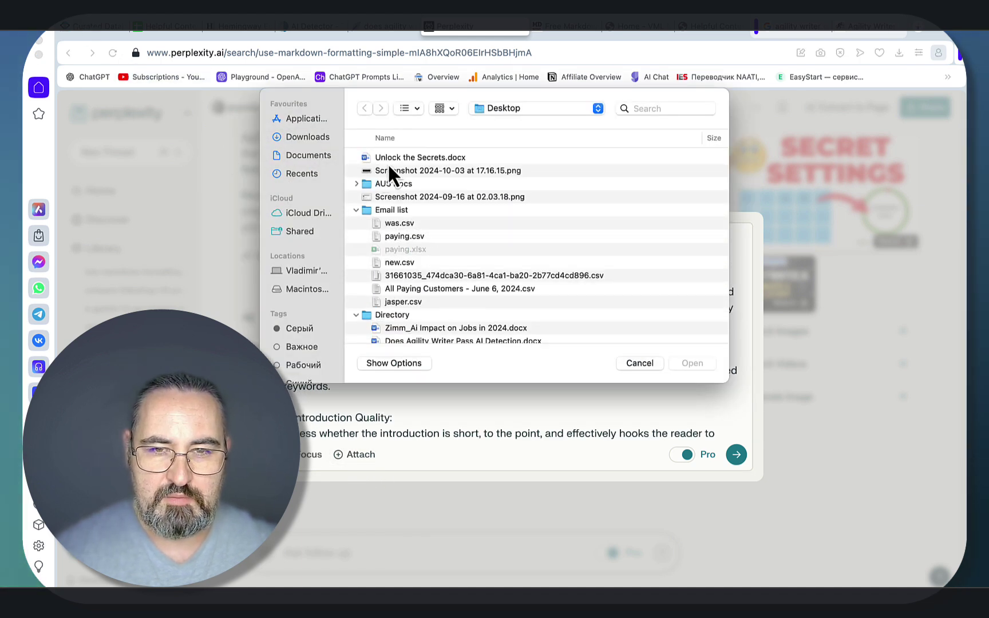
click(410, 157)
click(693, 366)
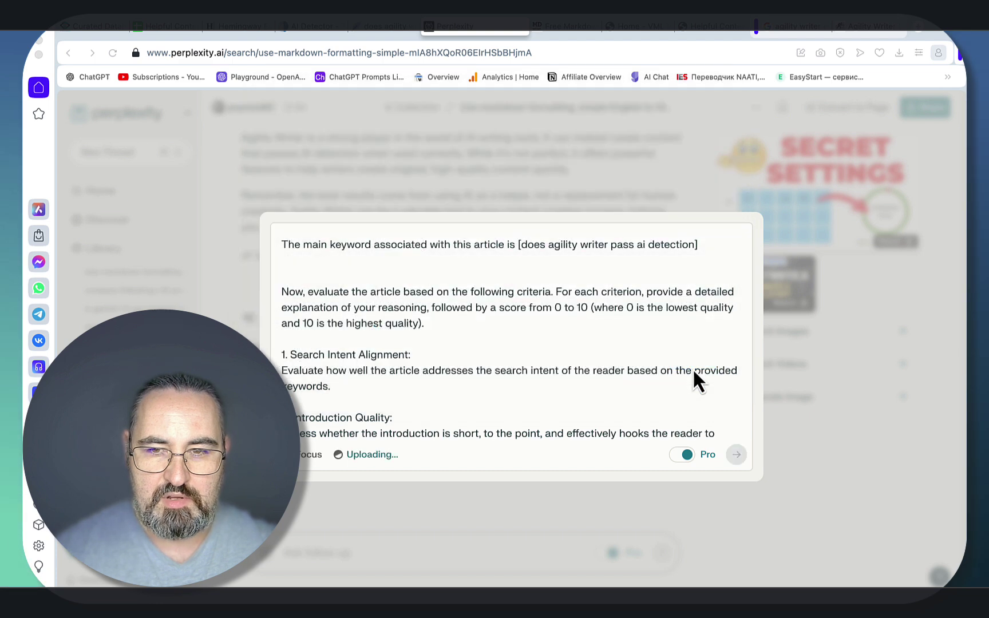
scroll(726, 395, down, 5)
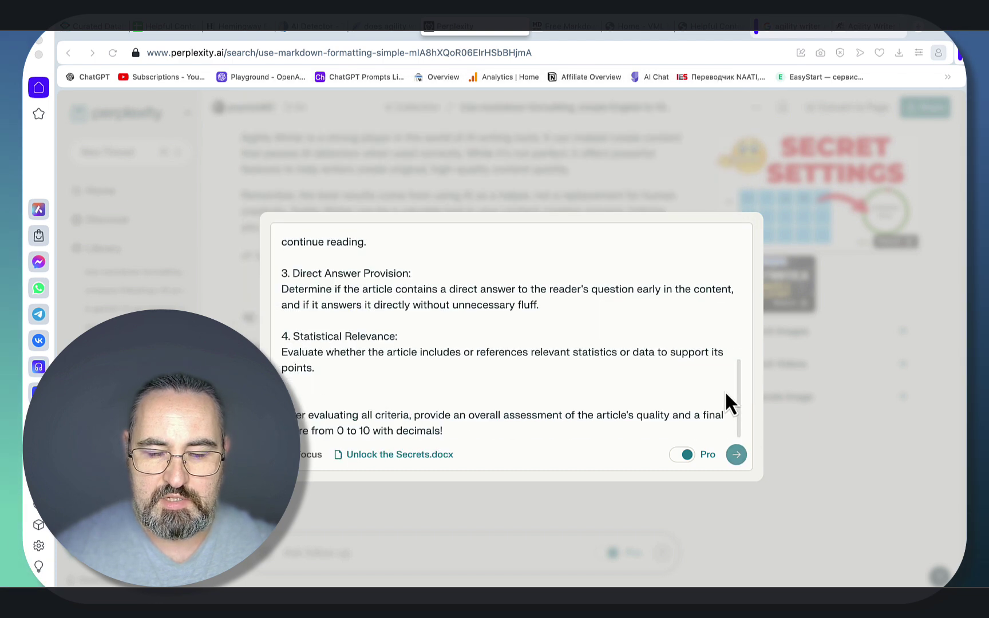
click(737, 455)
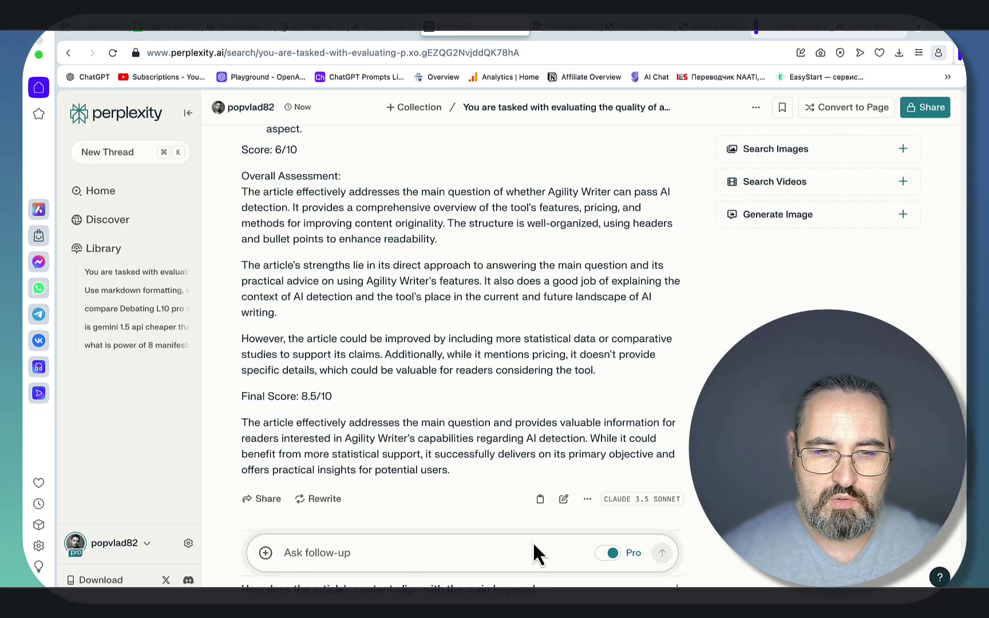
mouse_move(561, 592)
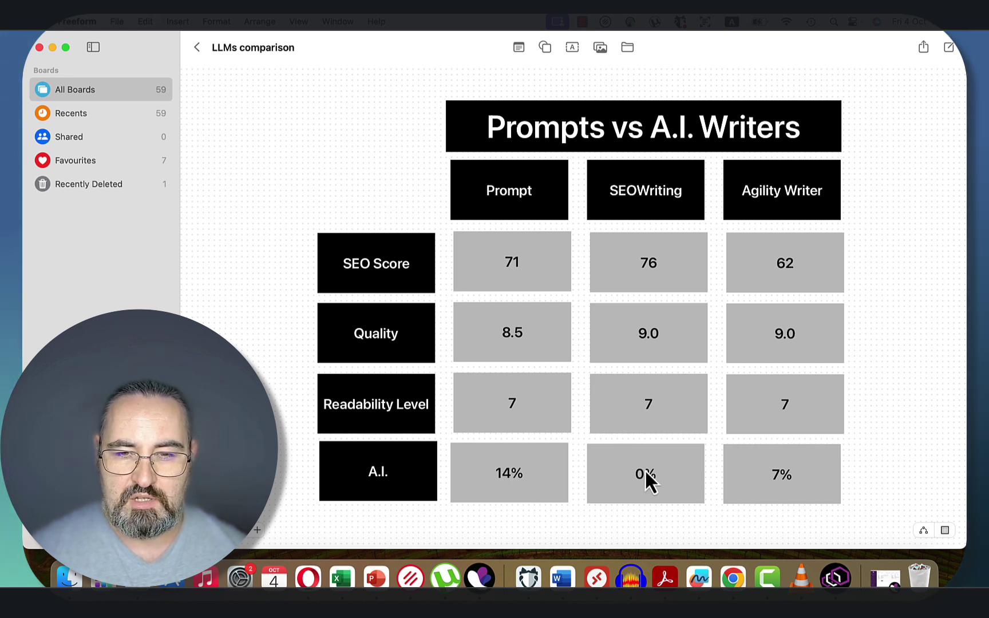
click(308, 578)
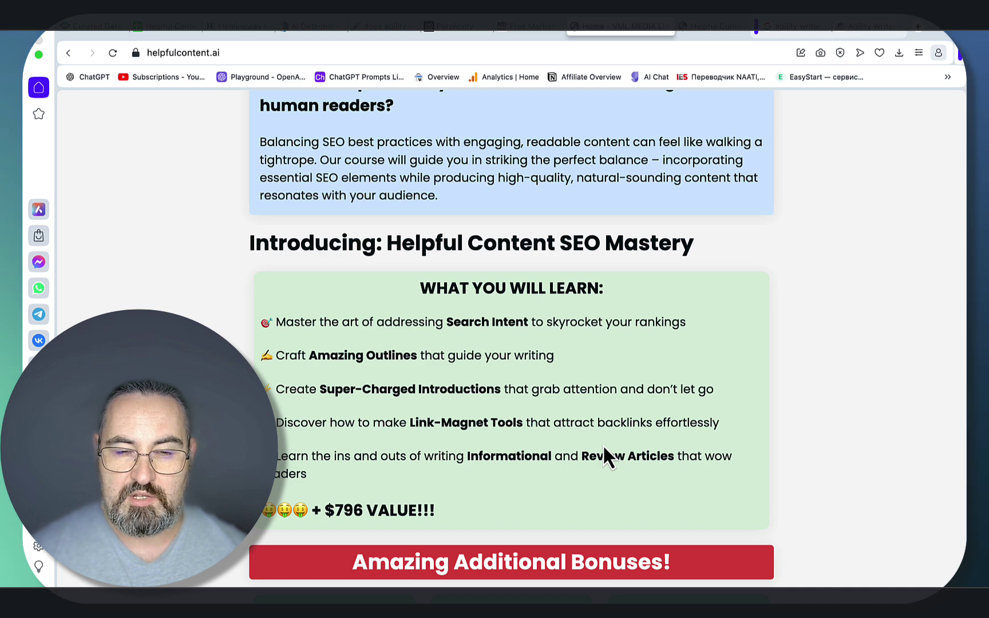
scroll(603, 445, down, 5)
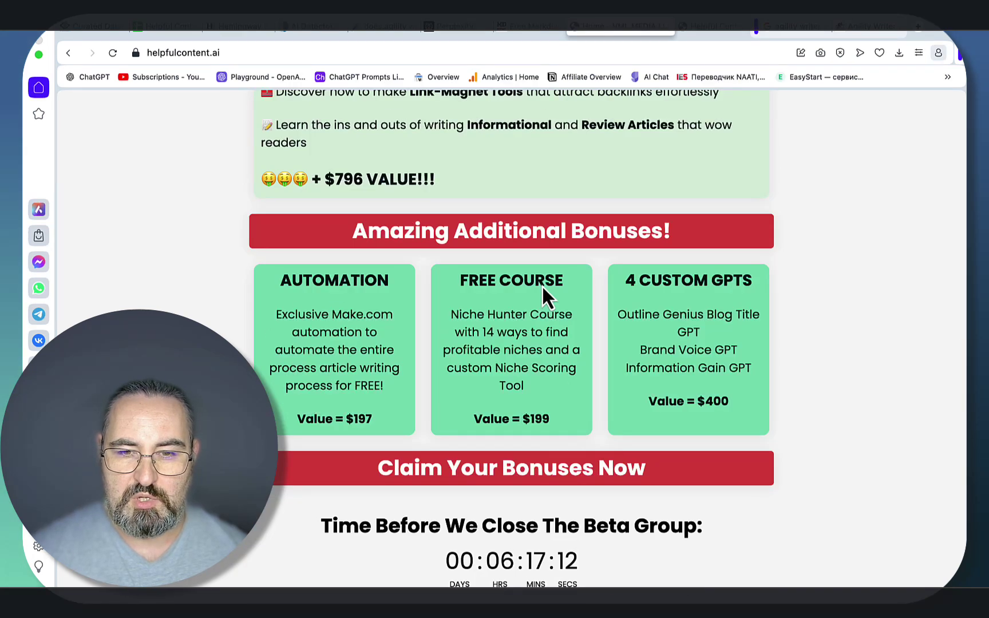